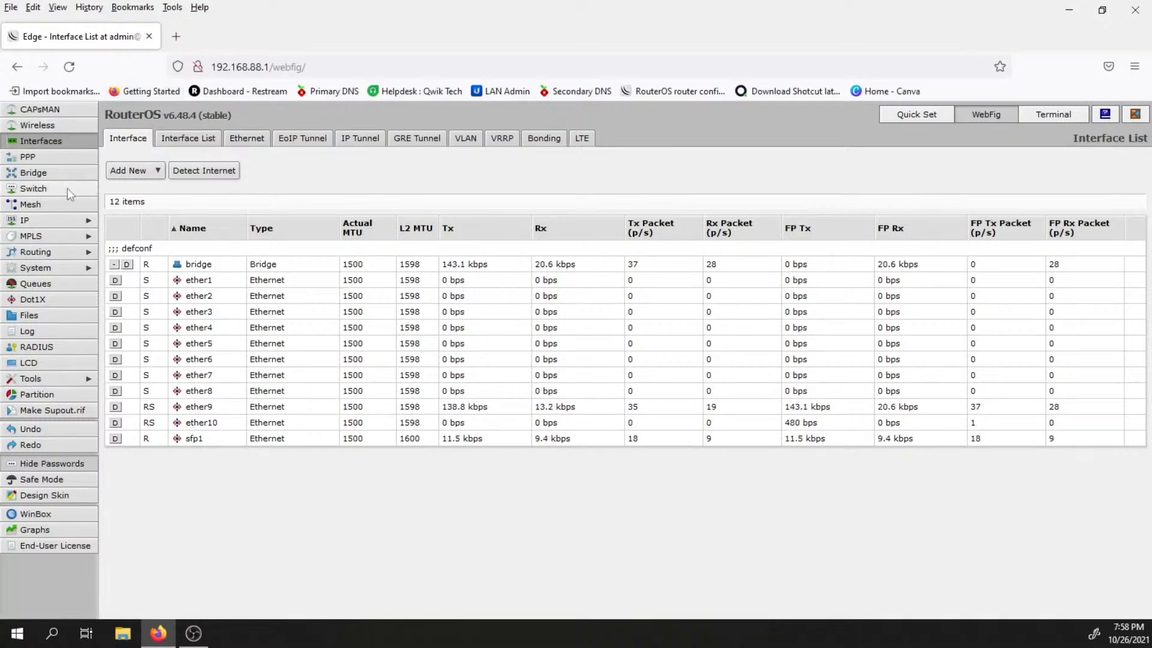
Open the router's IP firewall and examine the filter rules, including their actions, chains, protocols and destination ports
left_click(47, 222)
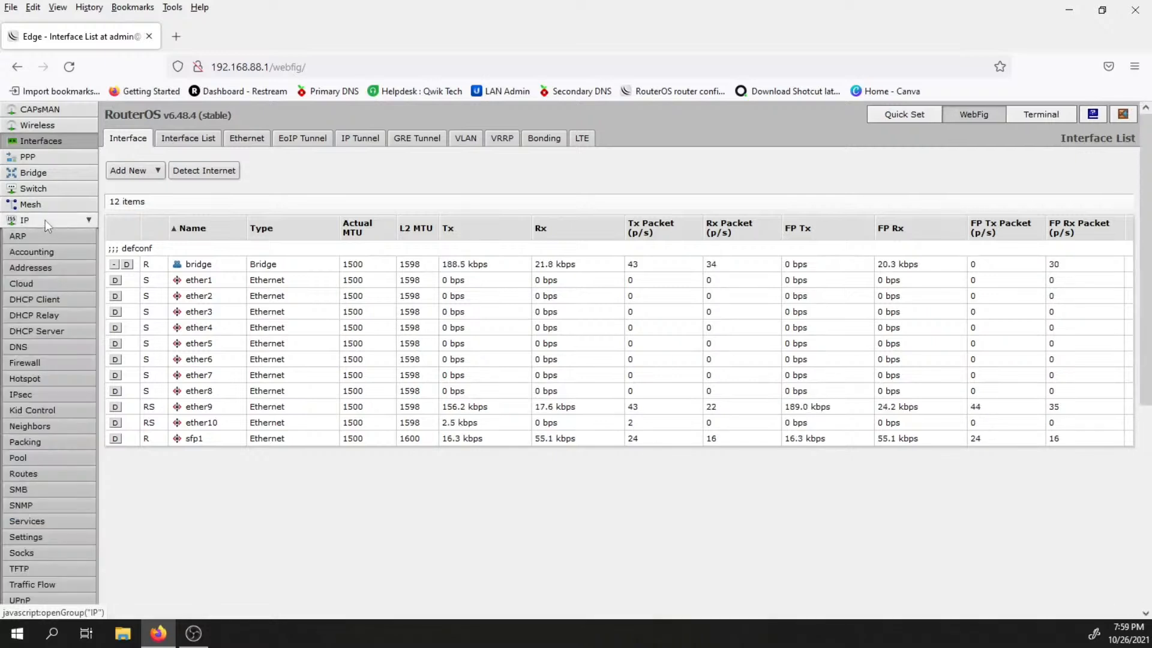
left_click(38, 362)
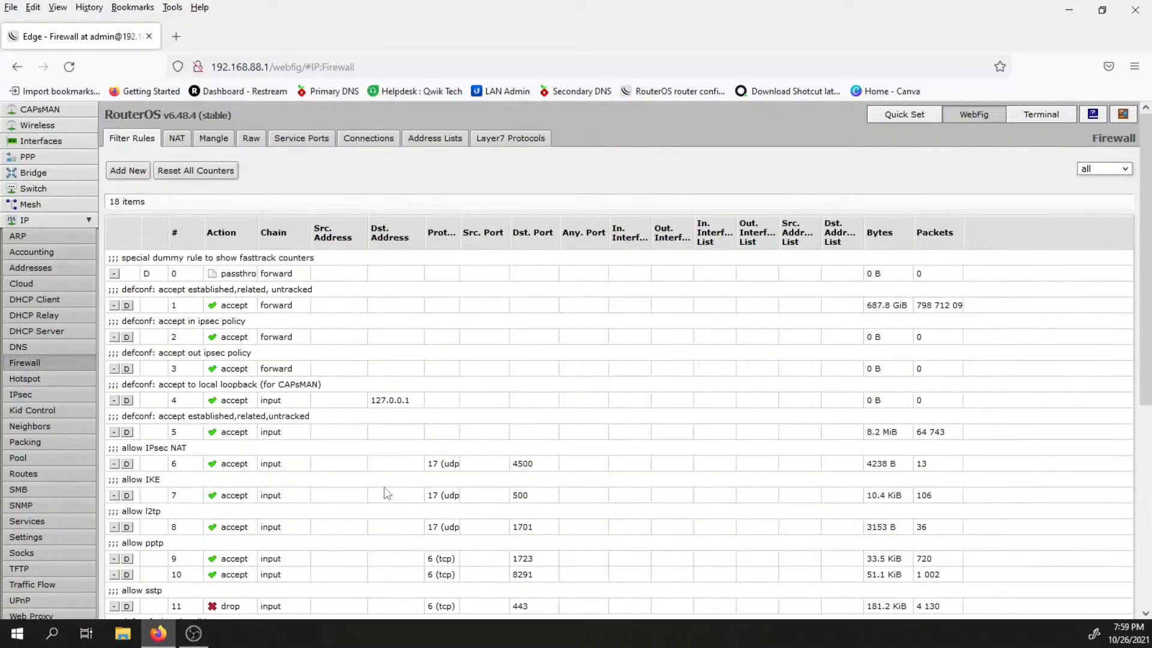
scroll(385, 483, "down", 2)
scroll(391, 483, "up", 2)
scroll(522, 490, "down", 2)
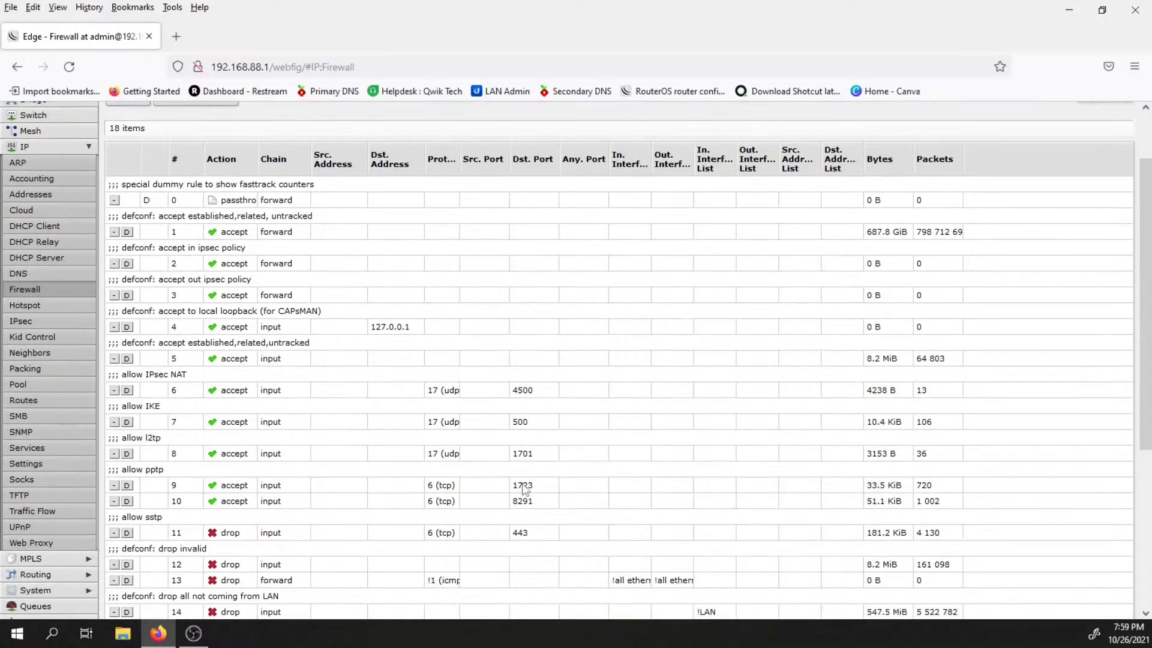
scroll(523, 488, "down", 2)
scroll(518, 480, "up", 2)
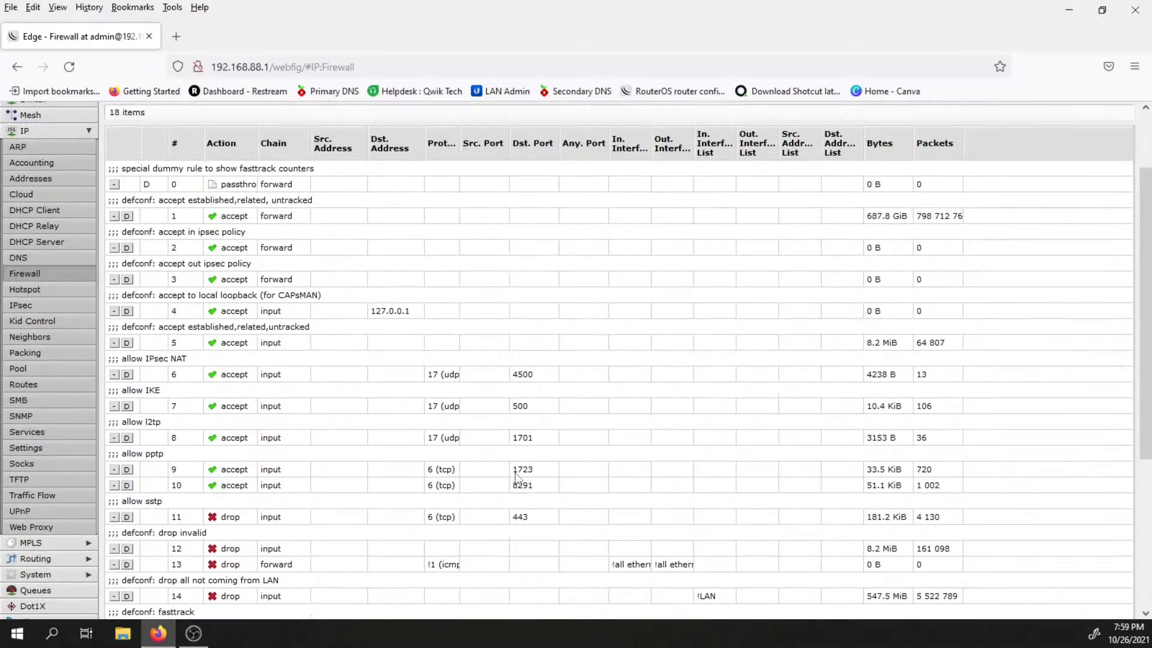
scroll(520, 480, "down", 2)
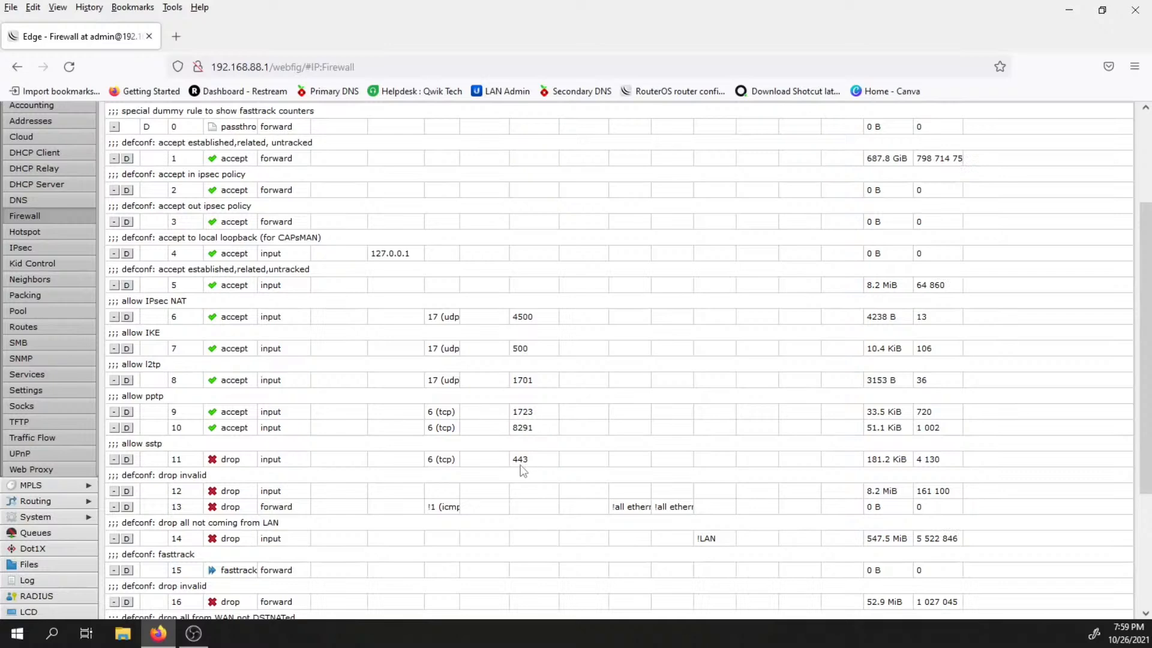
scroll(517, 474, "down", 3)
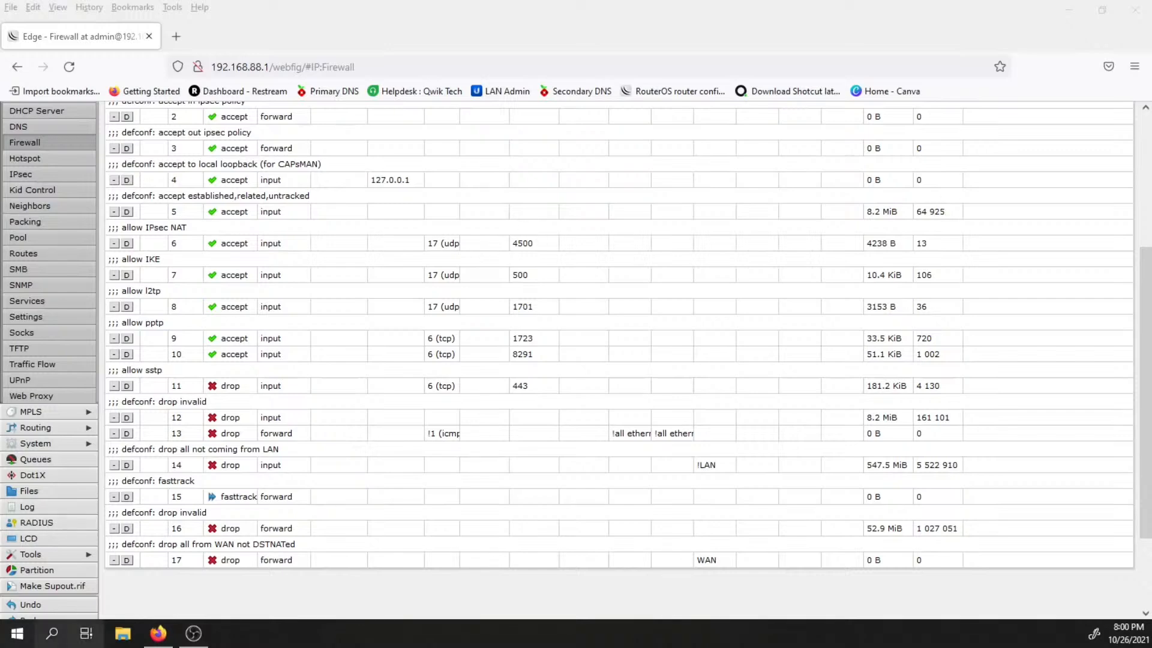
Switch to Command Prompt by searching for cmd, and place its window over the firewall rules ready for input
left_click(21, 639)
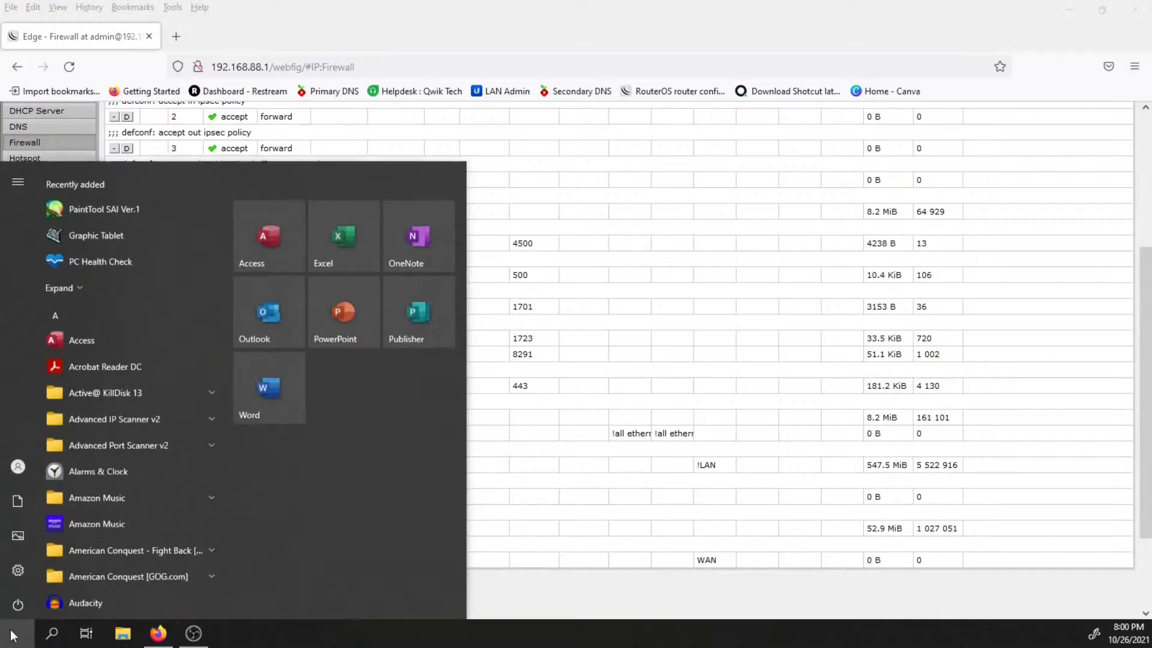
type("c")
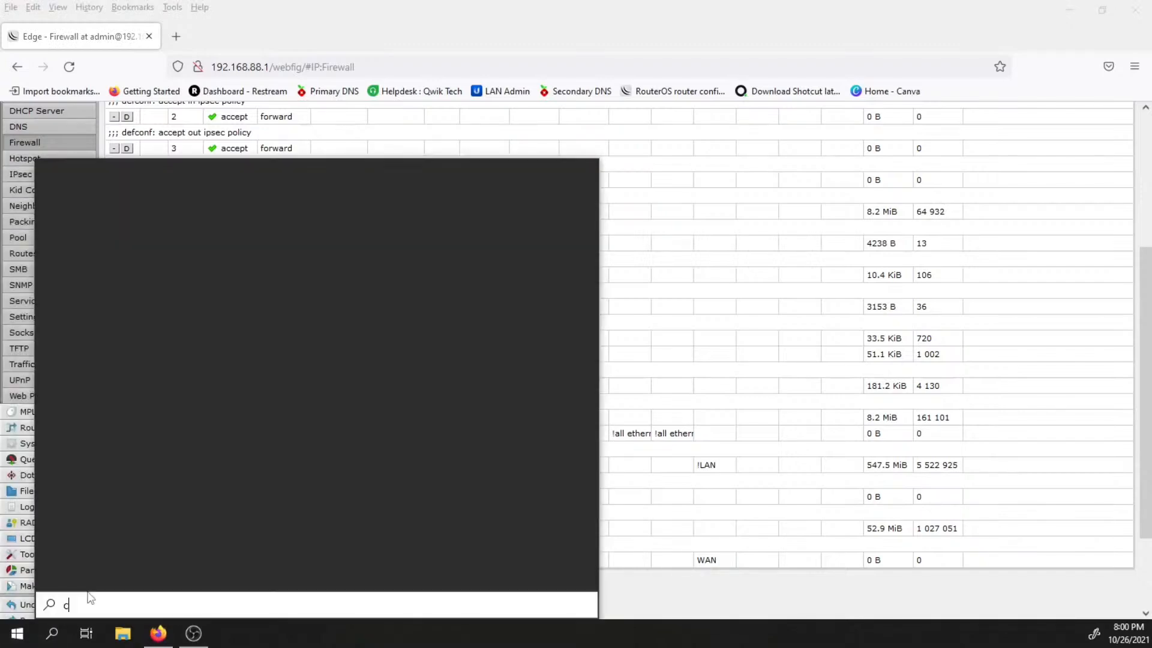
type("md")
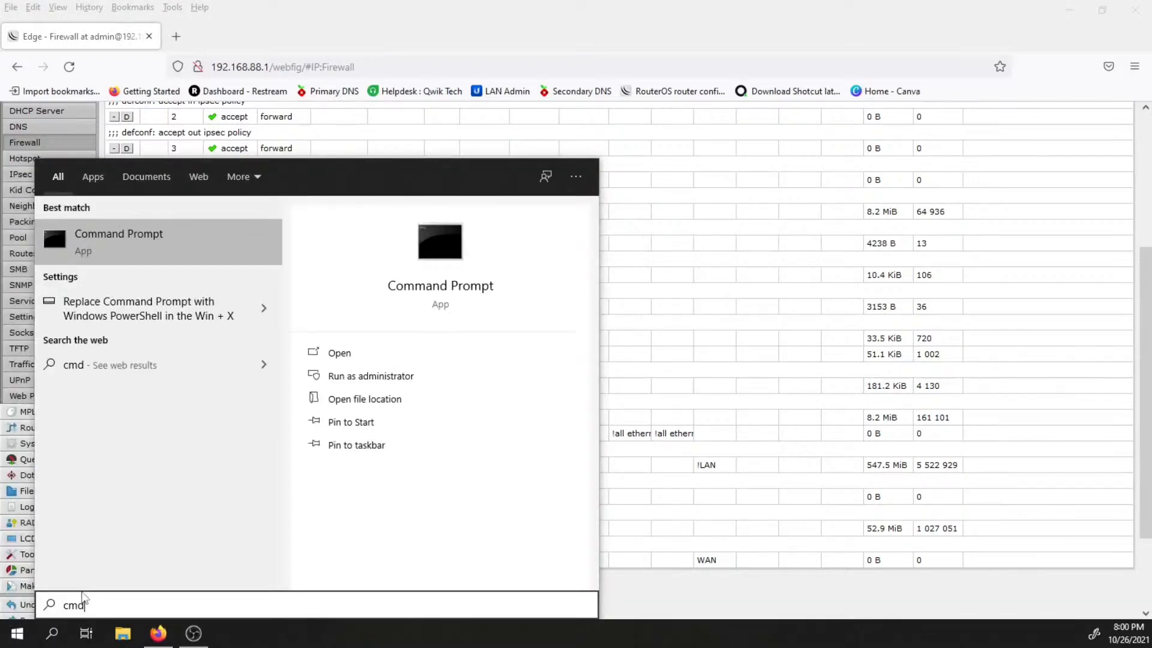
key("Return")
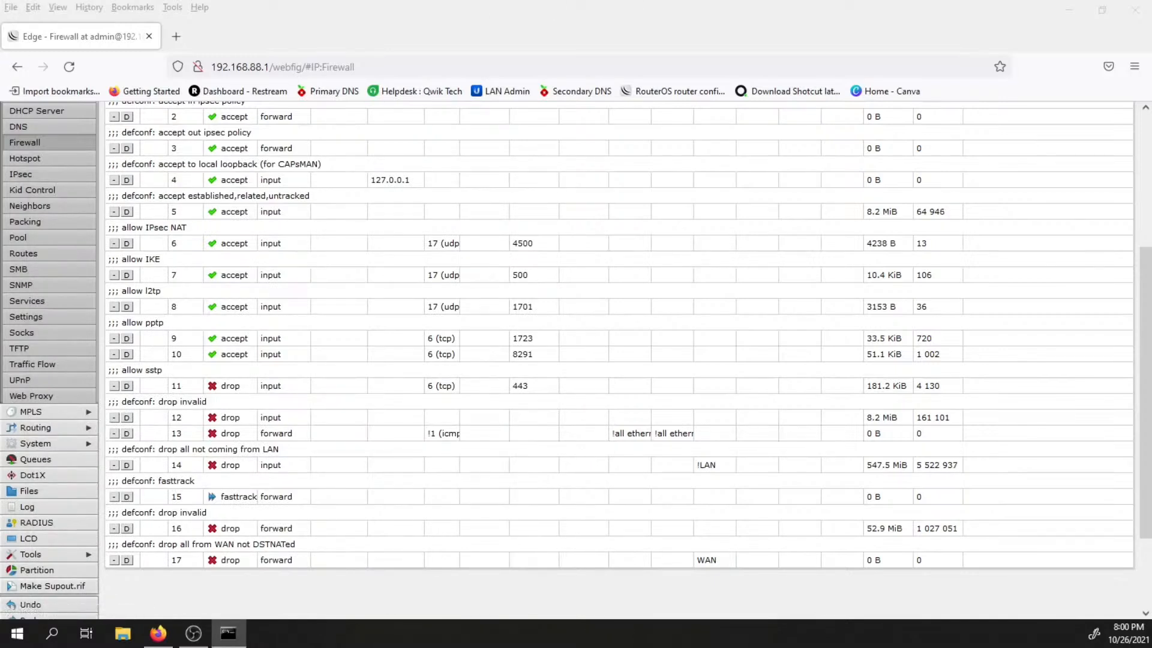
left_click_drag(1151, 180, 573, 139)
left_click(551, 207)
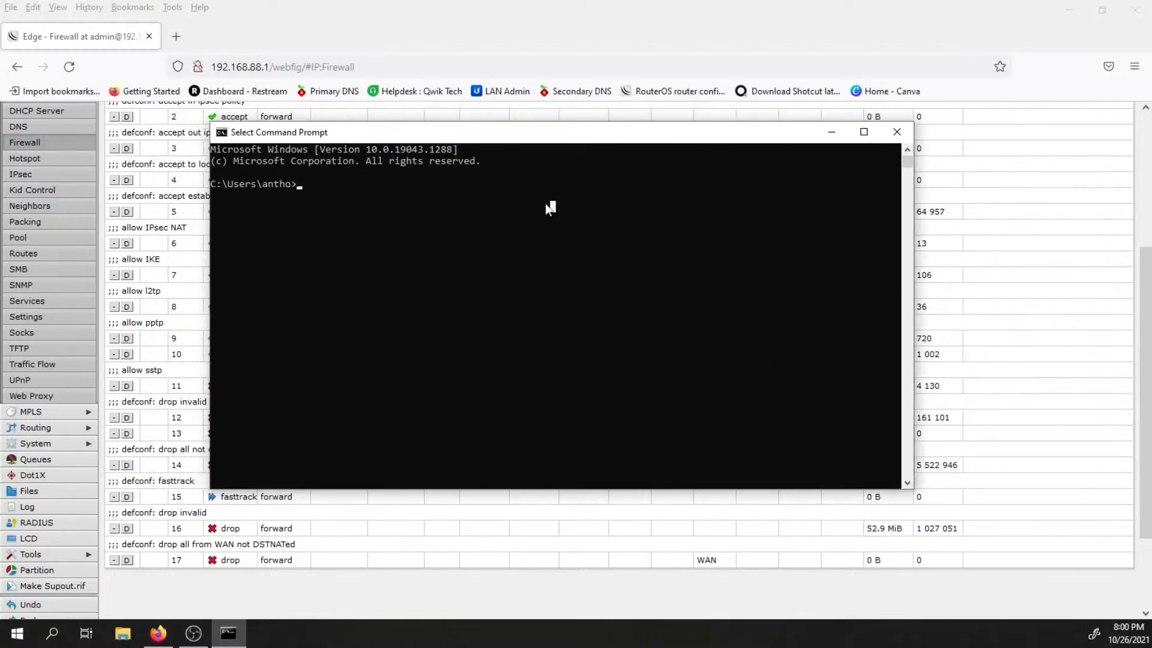
type("pin")
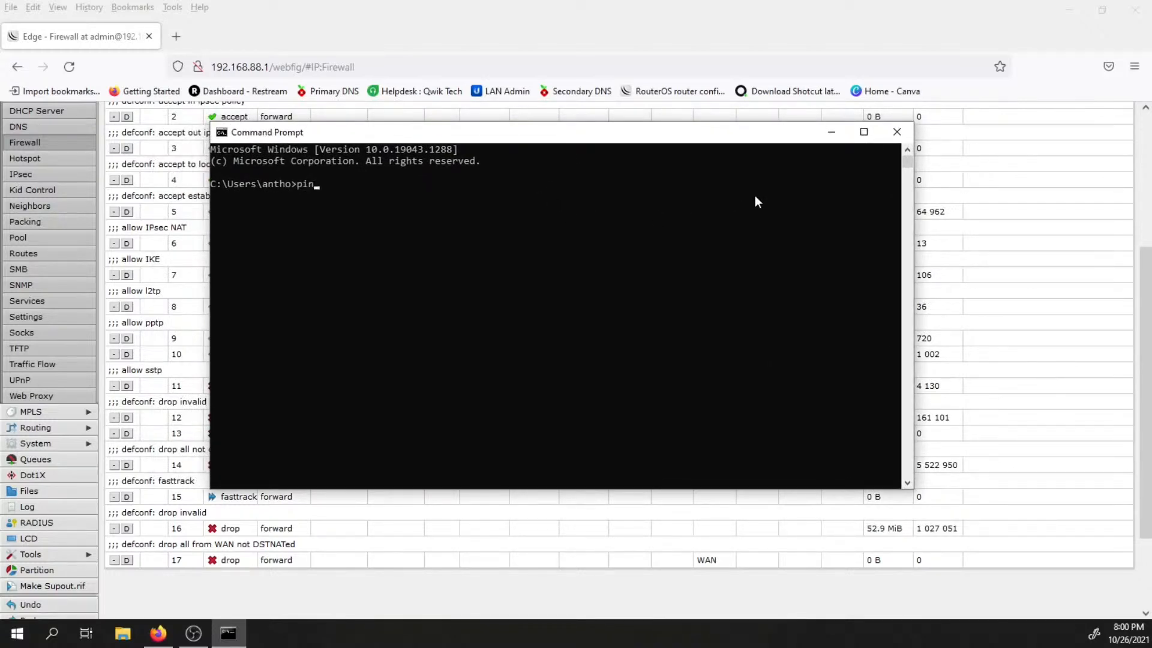
type("g www.foxnews.com")
key("Return")
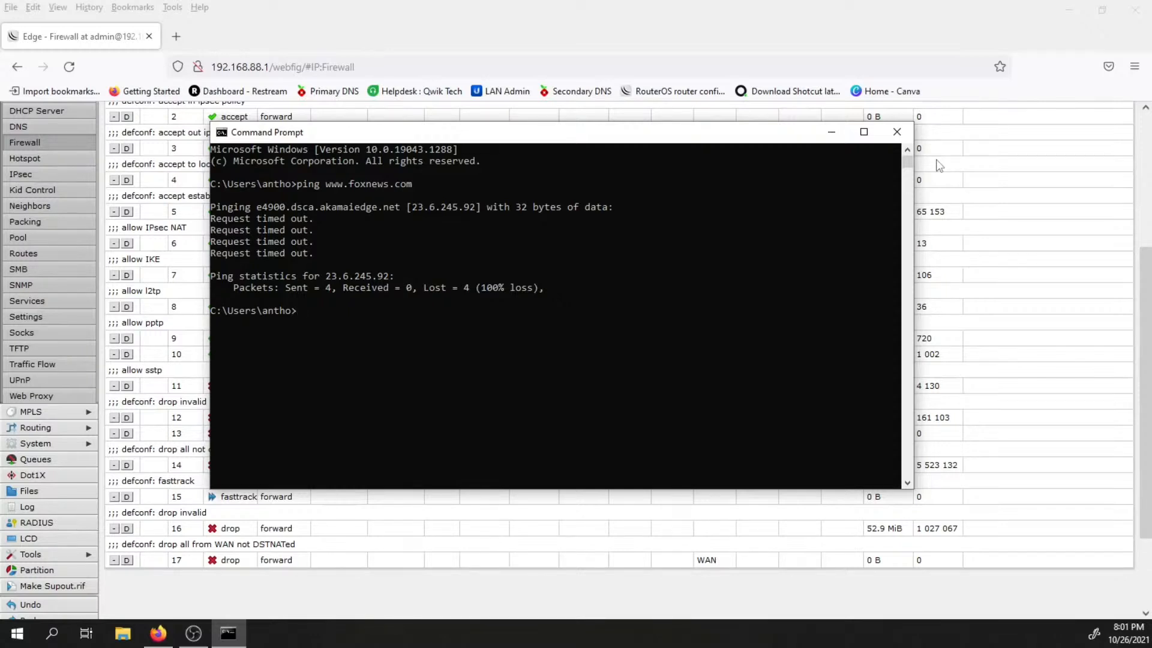
type("exit")
key("Return")
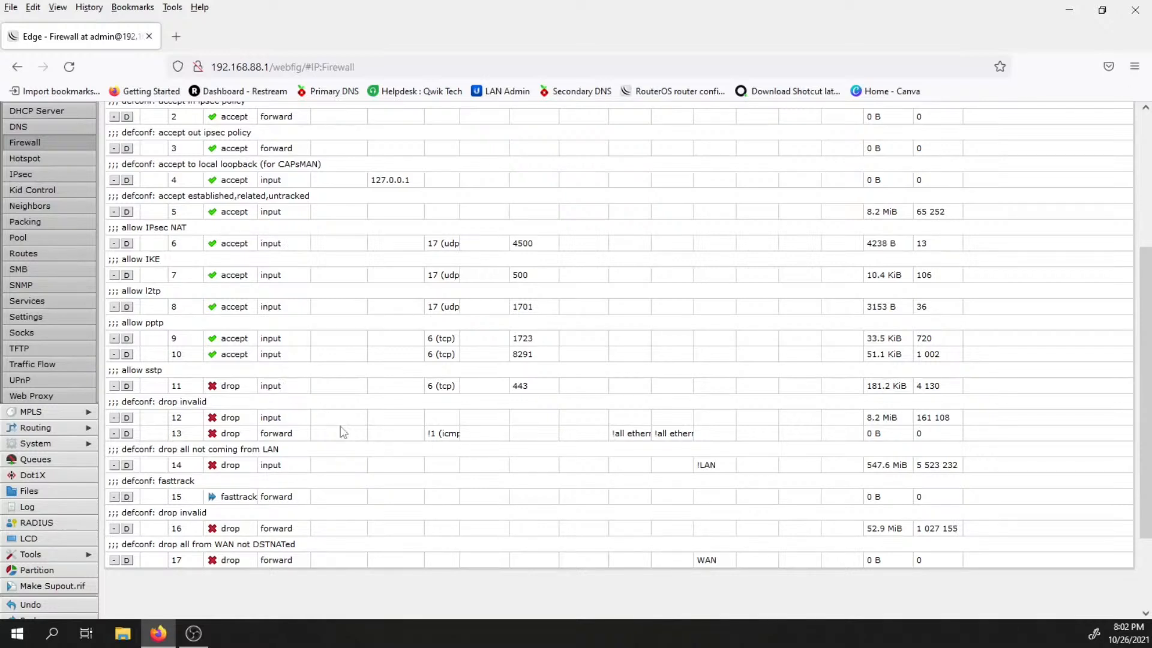
scroll(357, 397, "up", 4)
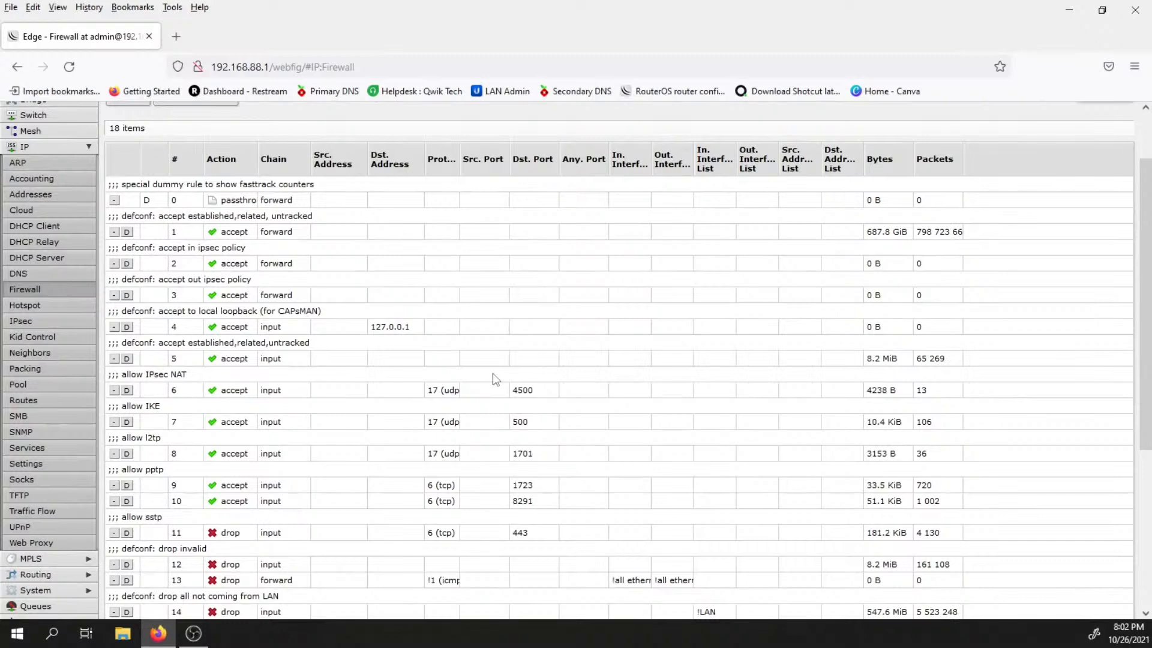
scroll(564, 303, "down", 4)
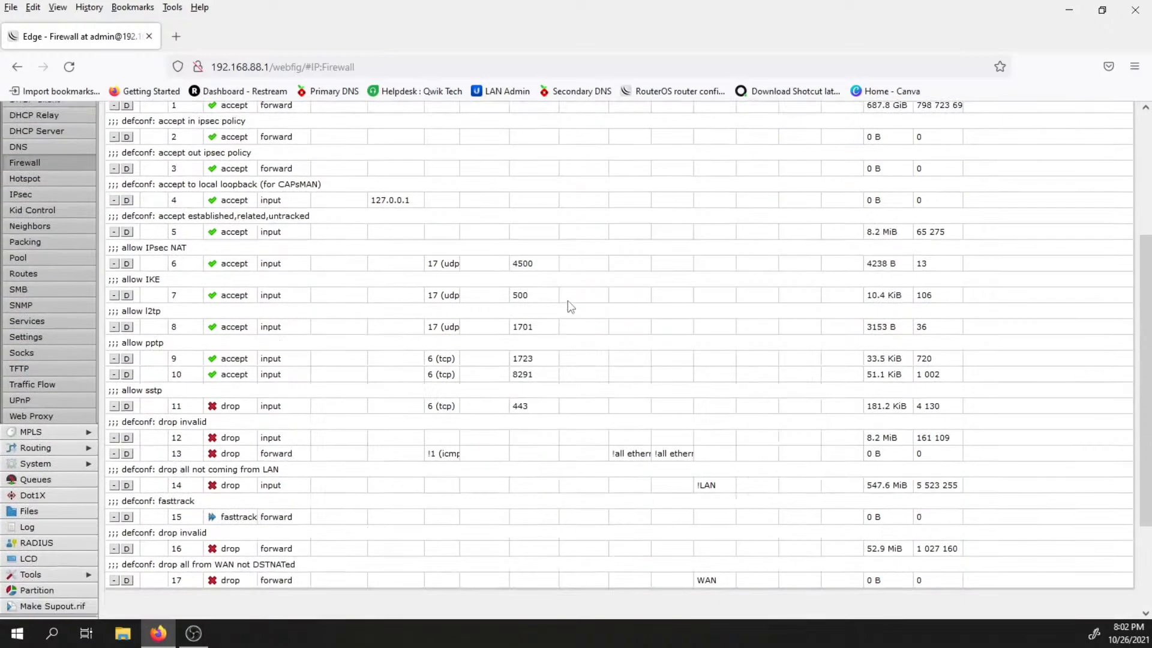
scroll(586, 347, "up", 6)
scroll(602, 420, "down", 4)
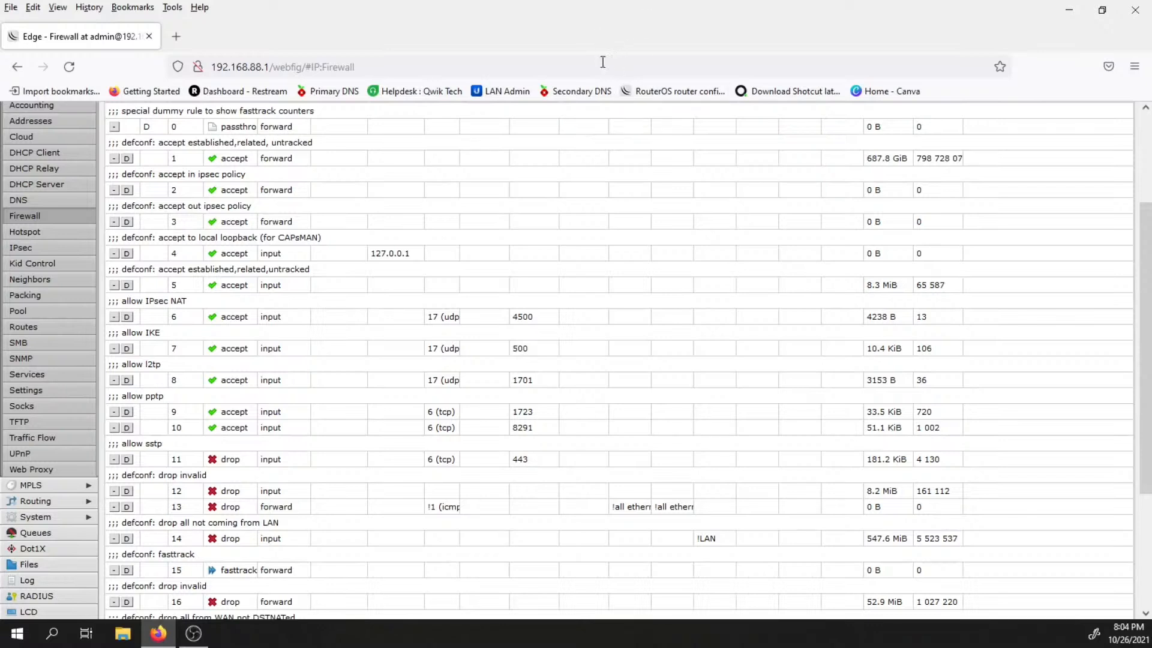
Open the bookmarked LAN Admin page and sign in to UniFi OS with the saved account e-mail
left_click(493, 93)
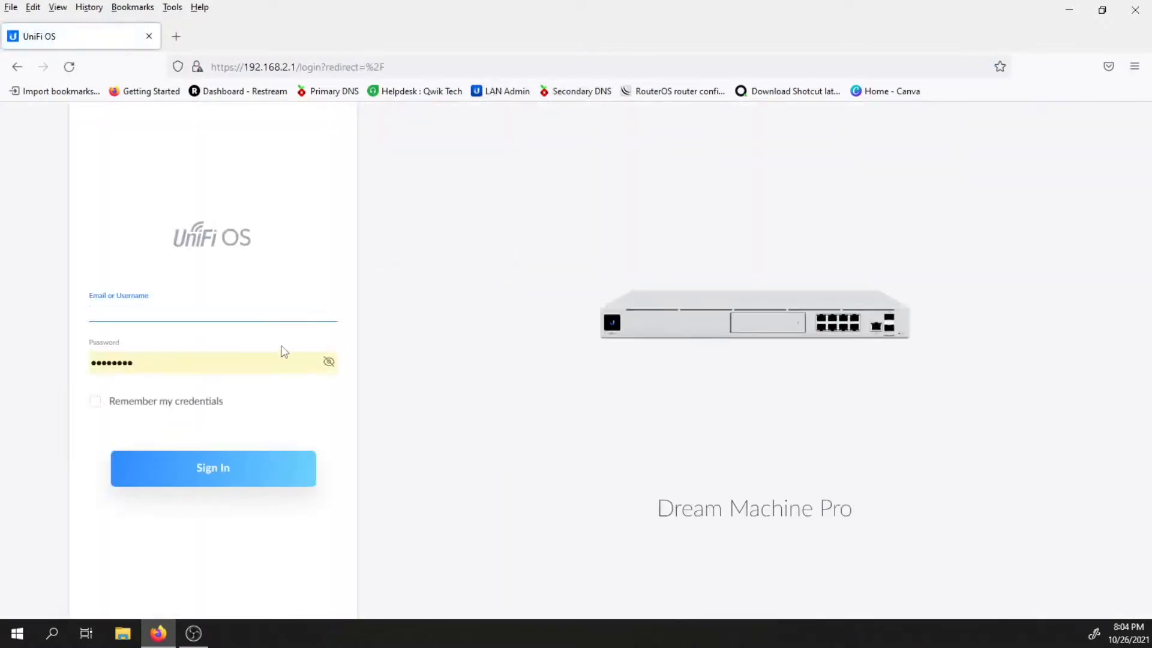
type("anthony")
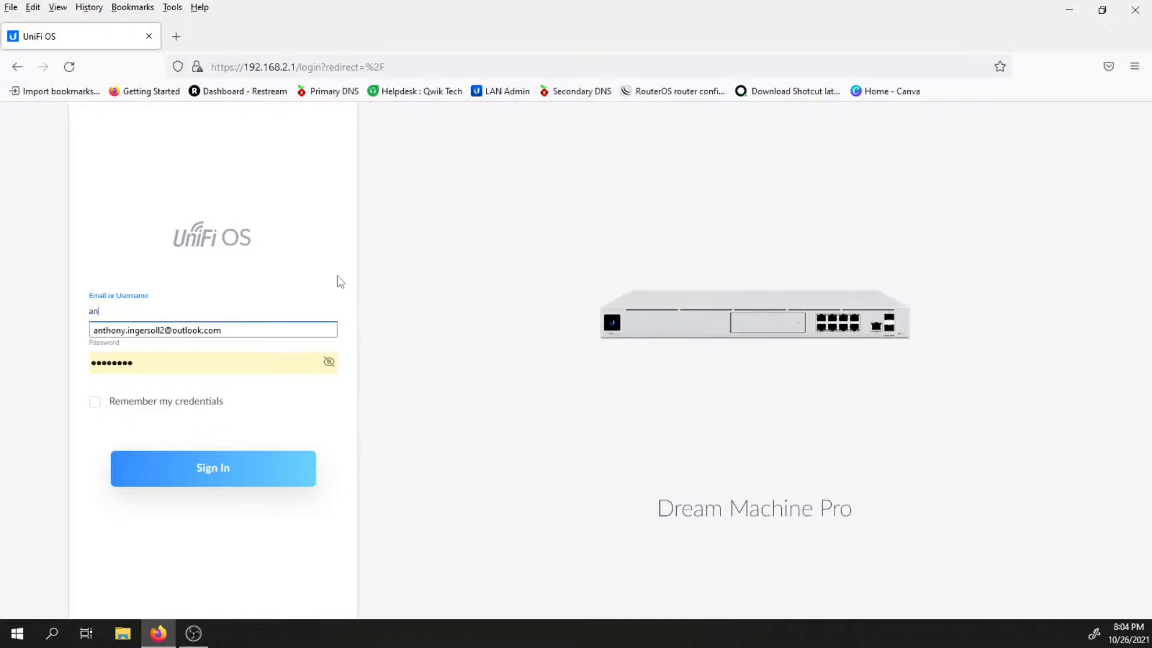
left_click(132, 330)
left_click(195, 471)
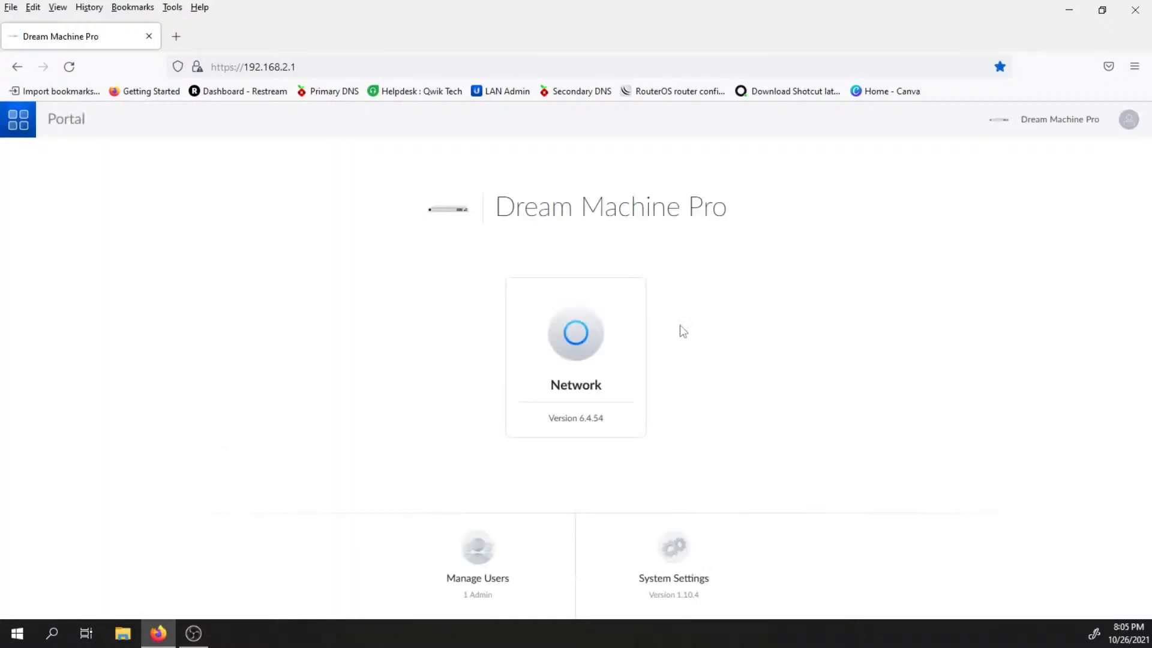
Open the Network application's Routing & Firewall settings and show the IPv4 firewall rules for WAN IN
left_click(566, 348)
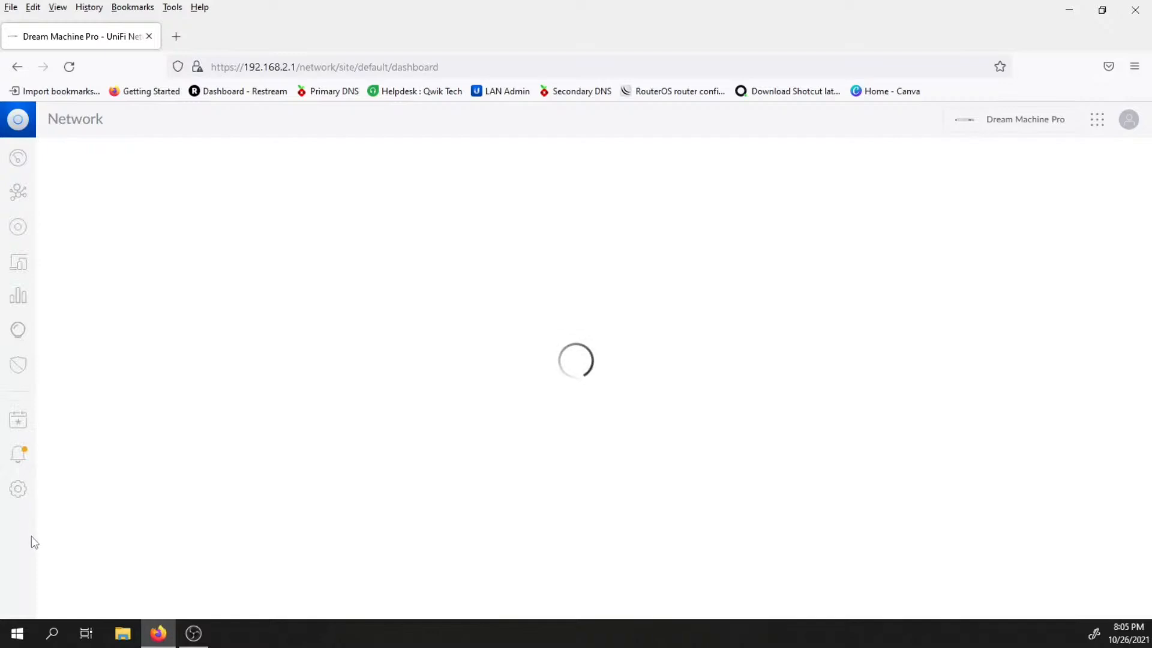
left_click(20, 497)
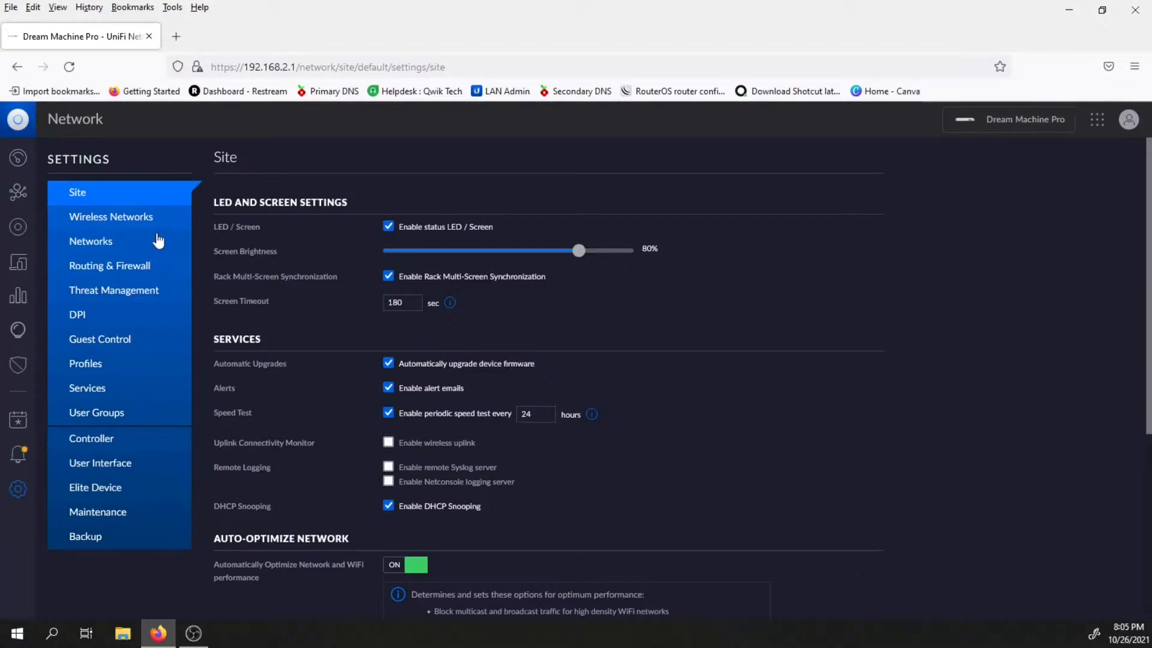
left_click(120, 274)
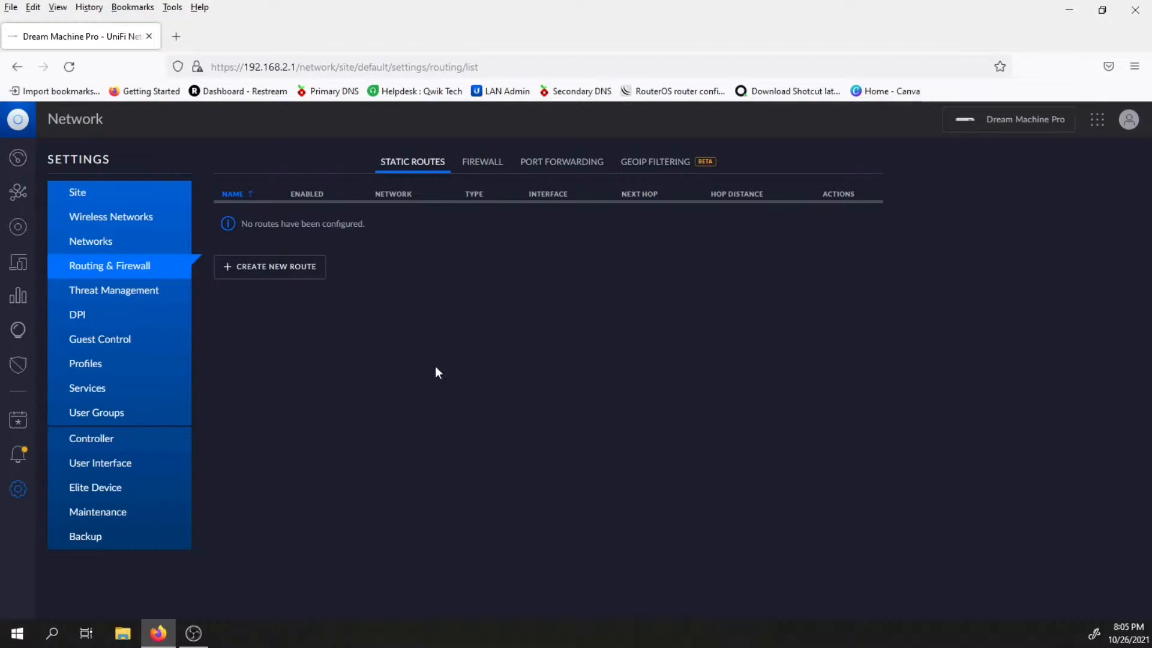
left_click(474, 163)
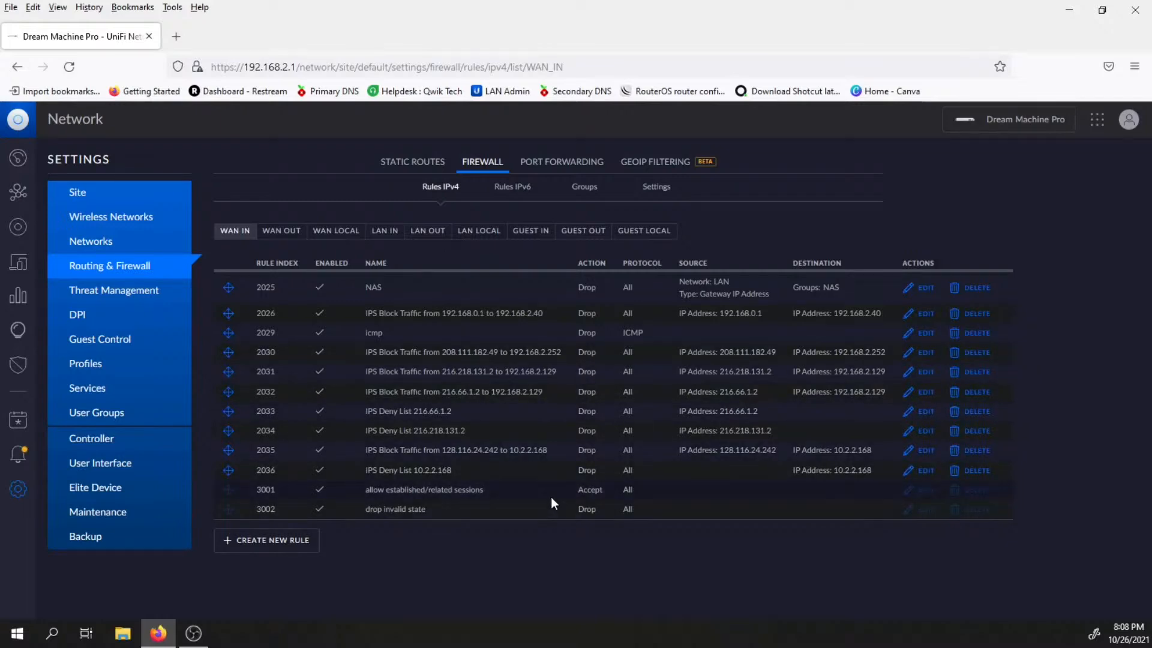
Start creating a new IPv4 firewall rule for WAN IN, with its name field ready for entry
left_click(304, 549)
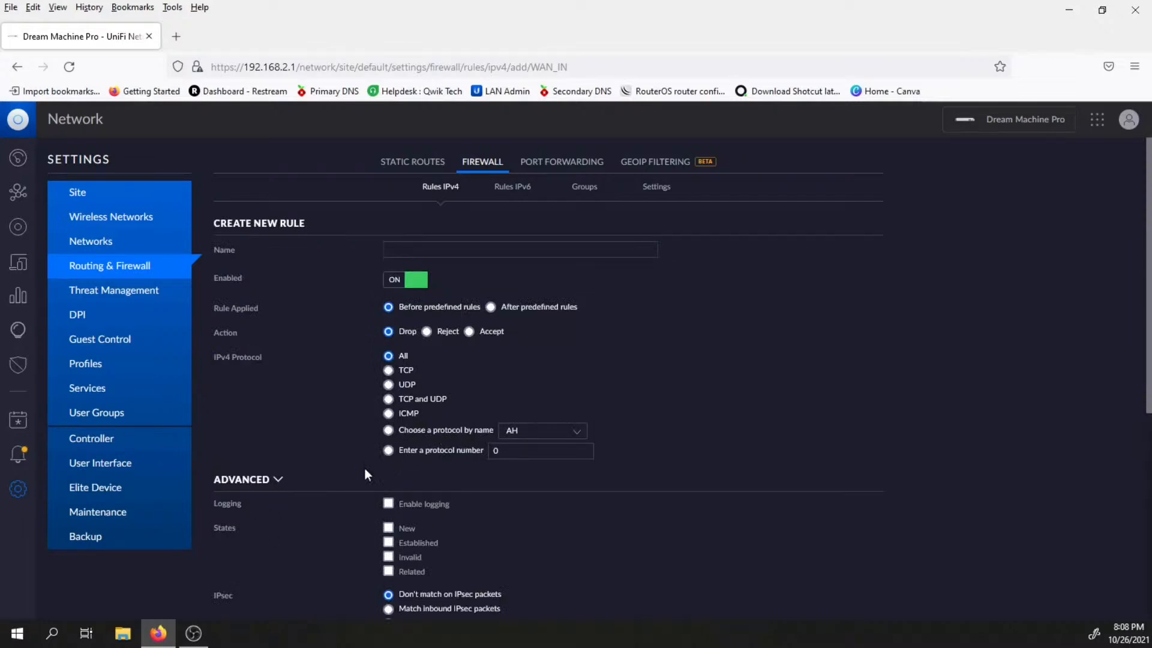
left_click(520, 248)
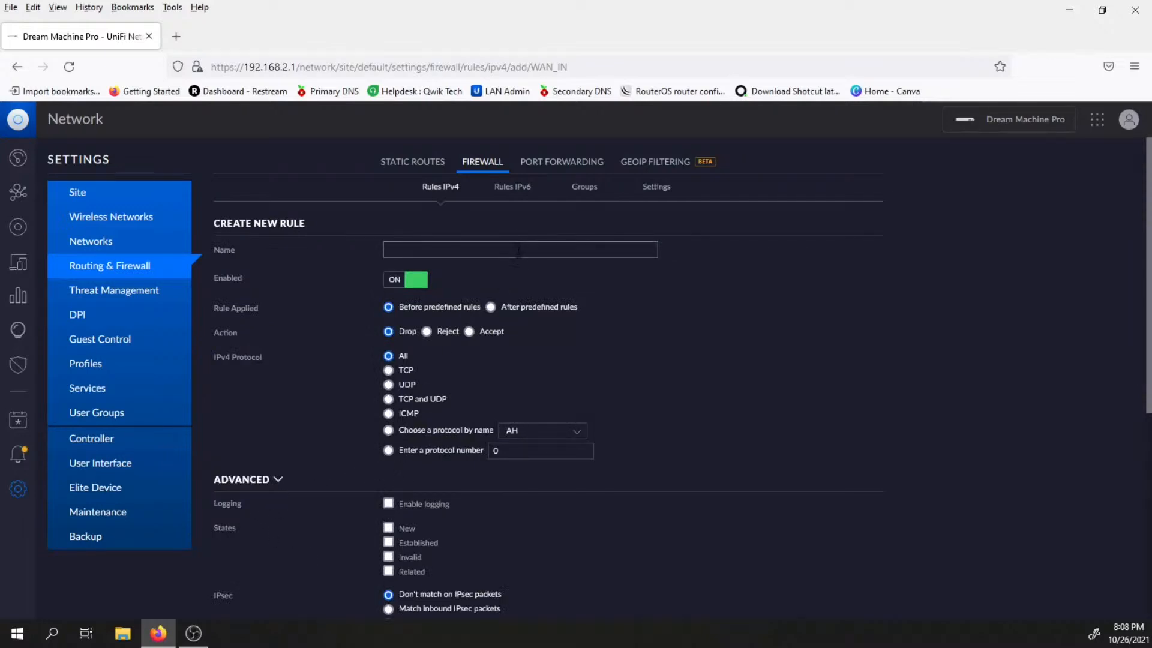
scroll(671, 372, "down", 1)
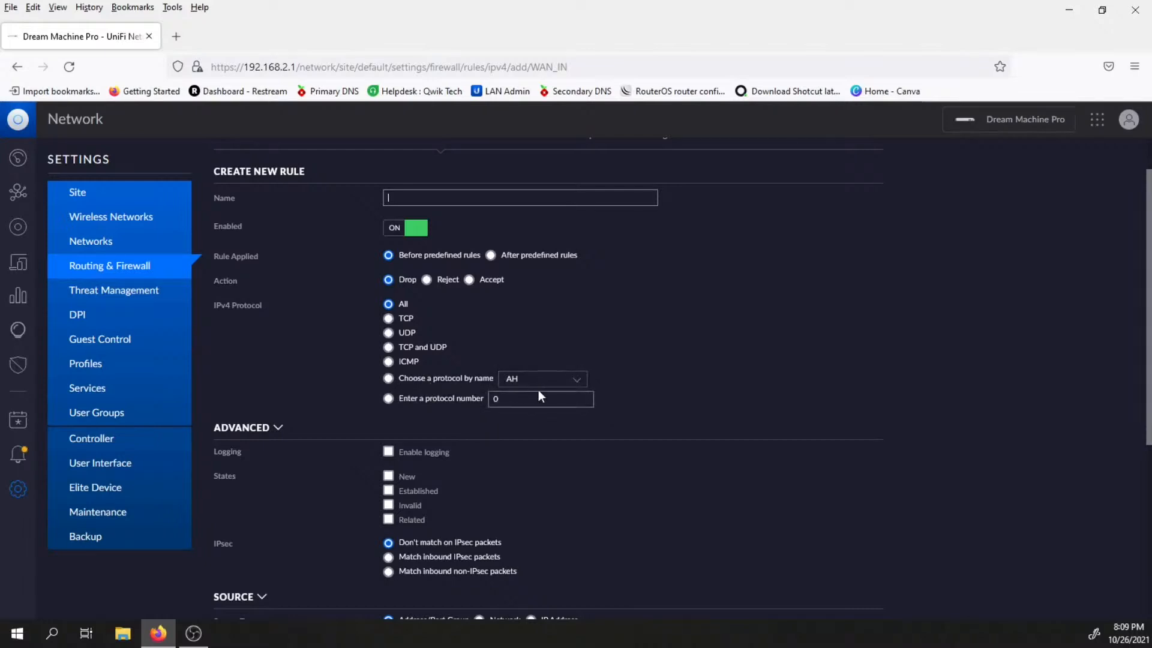
Set the new rule's IPv4 protocol to be chosen by name and look through the available protocols, leaving AH selected
left_click(581, 379)
left_click(582, 379)
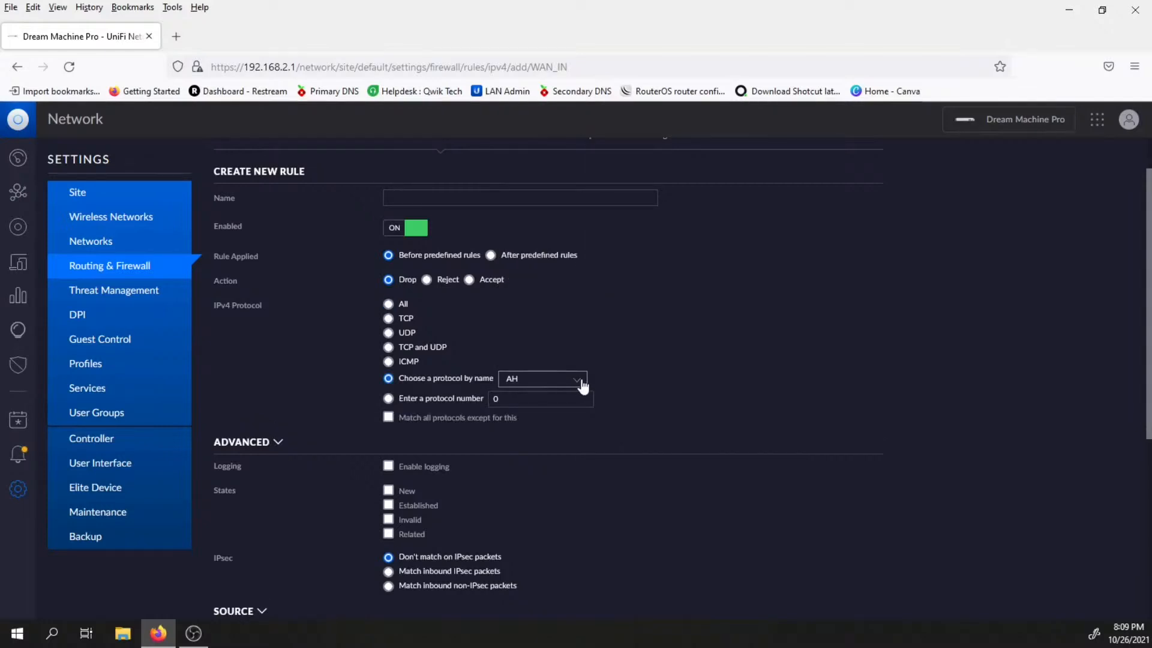
left_click(582, 382)
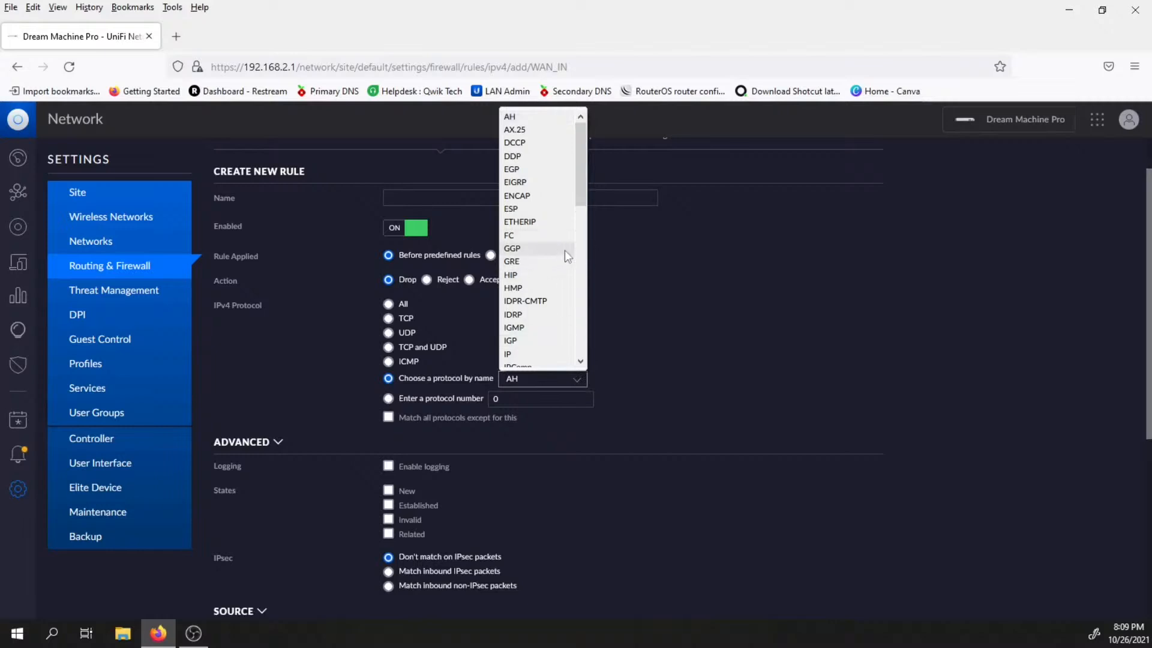
scroll(555, 288, "down", 2)
scroll(553, 305, "down", 2)
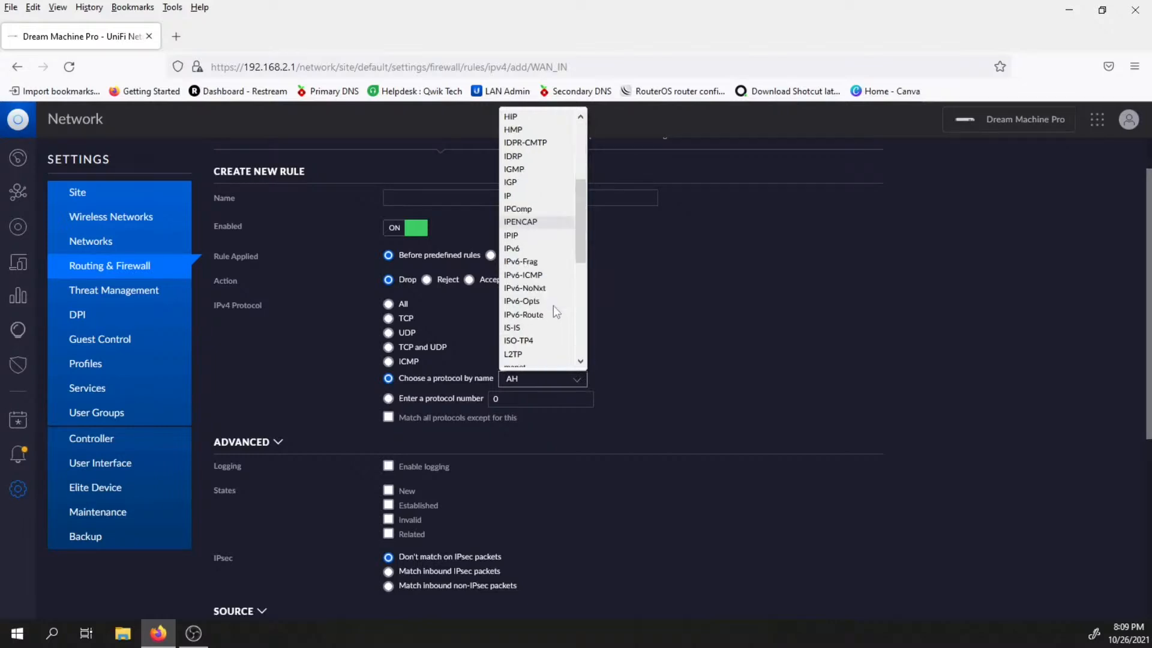
scroll(553, 310, "down", 2)
scroll(553, 308, "down", 2)
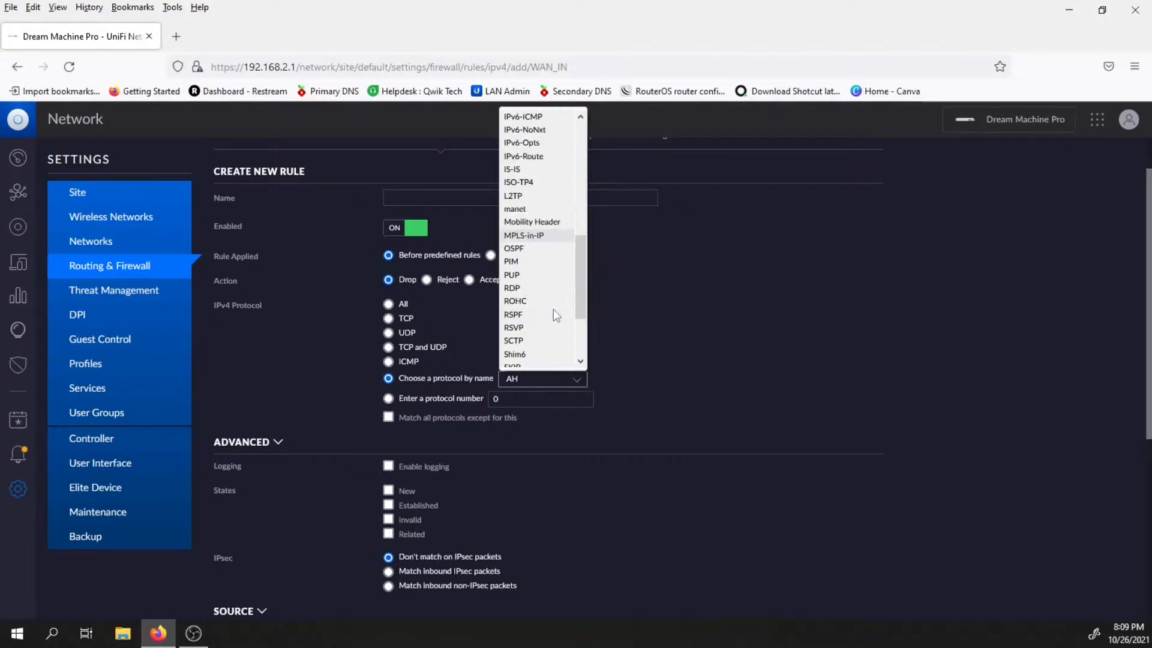
scroll(553, 309, "down", 2)
scroll(553, 308, "down", 1)
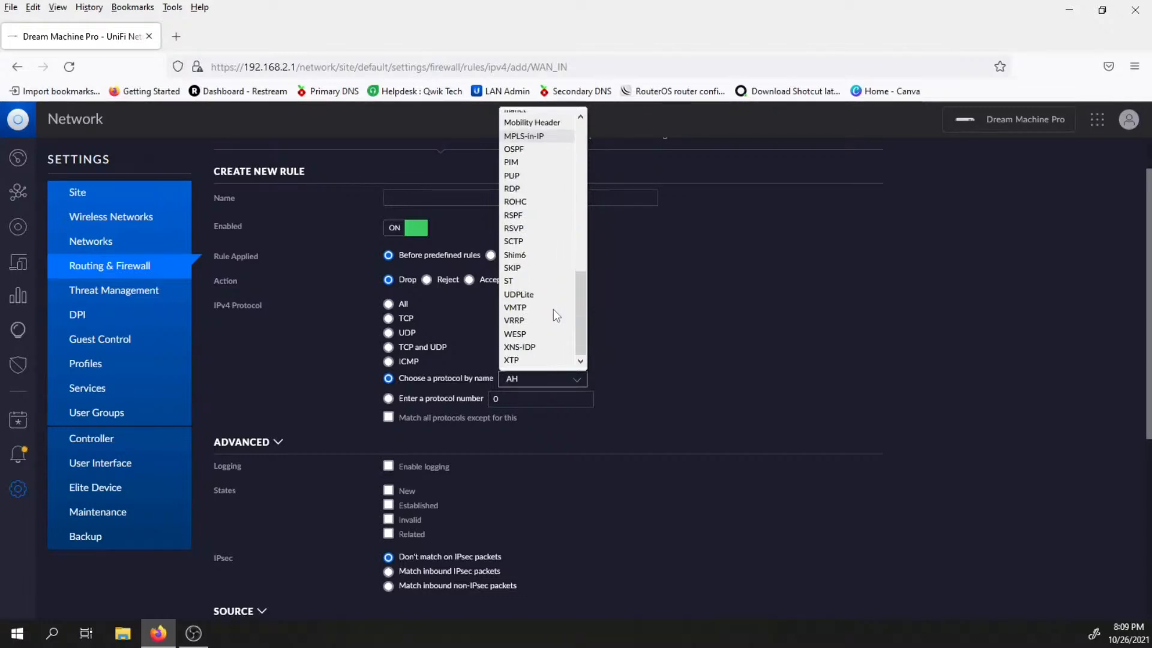
scroll(557, 314, "up", 10)
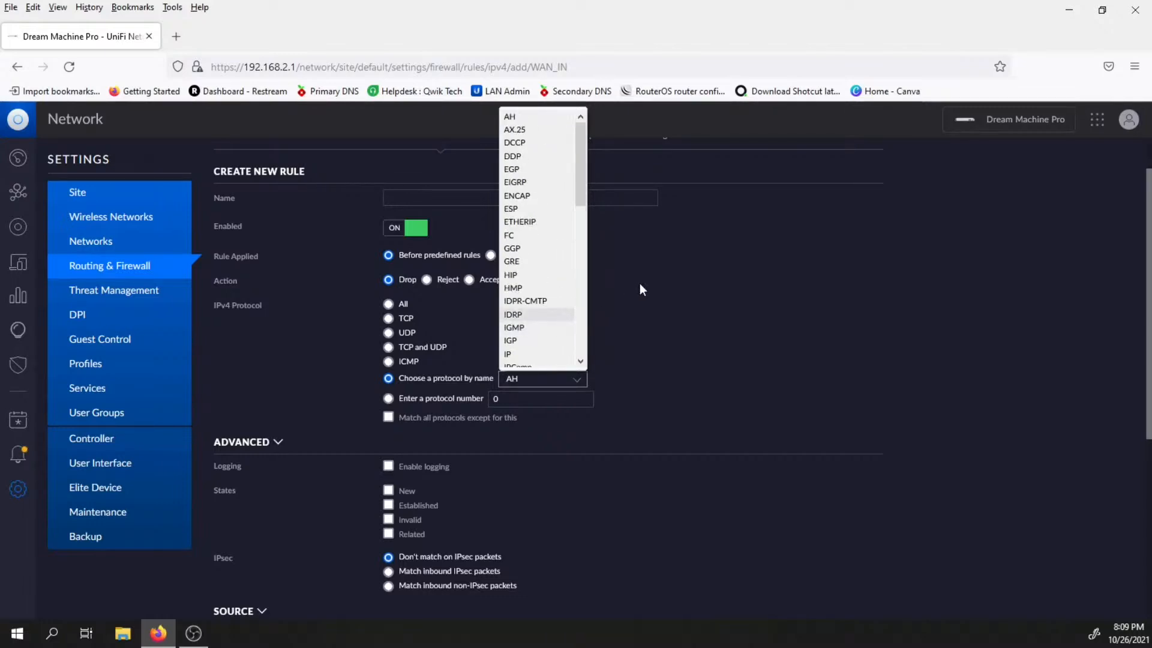
left_click(675, 256)
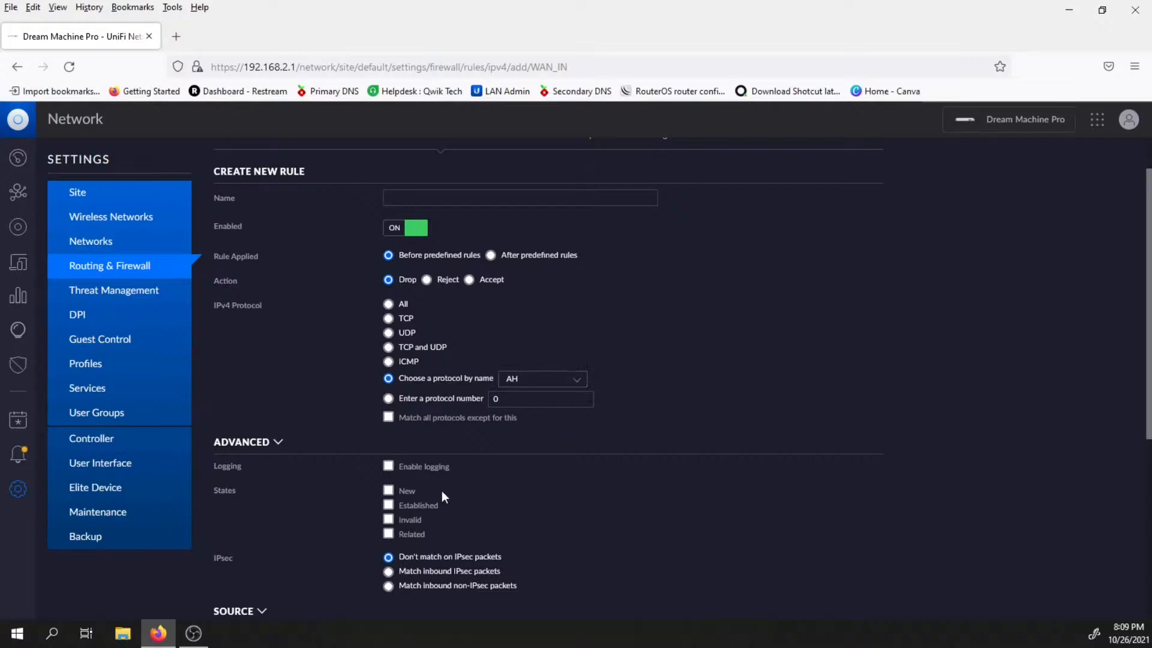
scroll(447, 484, "down", 1)
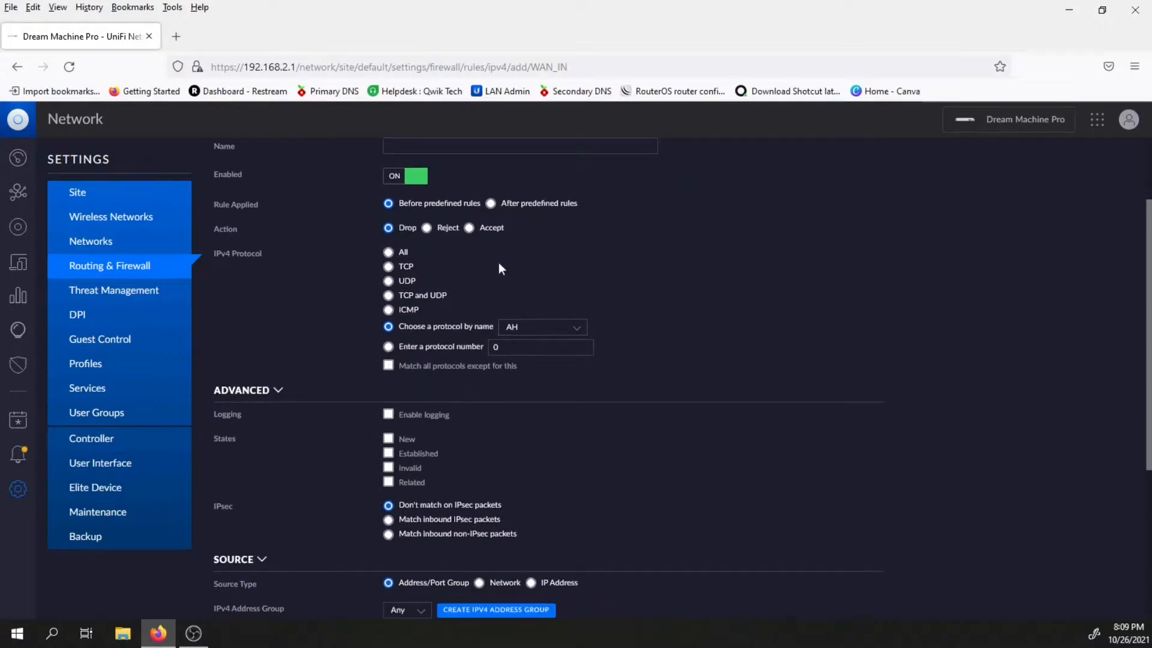
Review the new WAN IN rule's advanced options and the IPv4 address groups available for its source
scroll(491, 270, "up", 1)
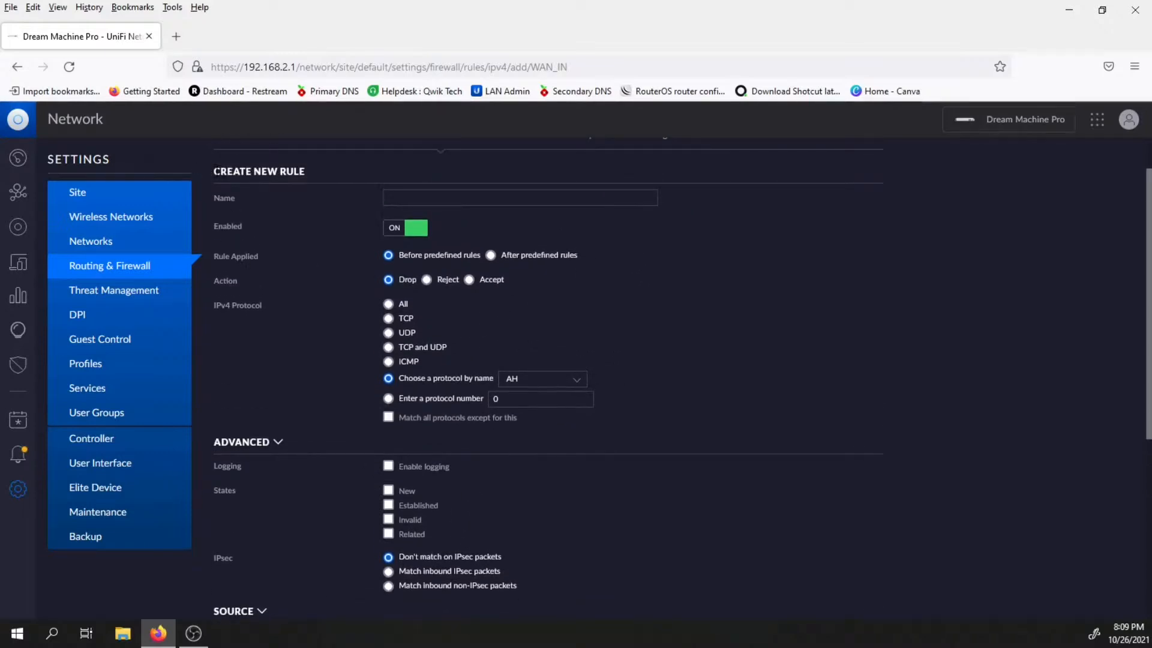
scroll(516, 330, "down", 3)
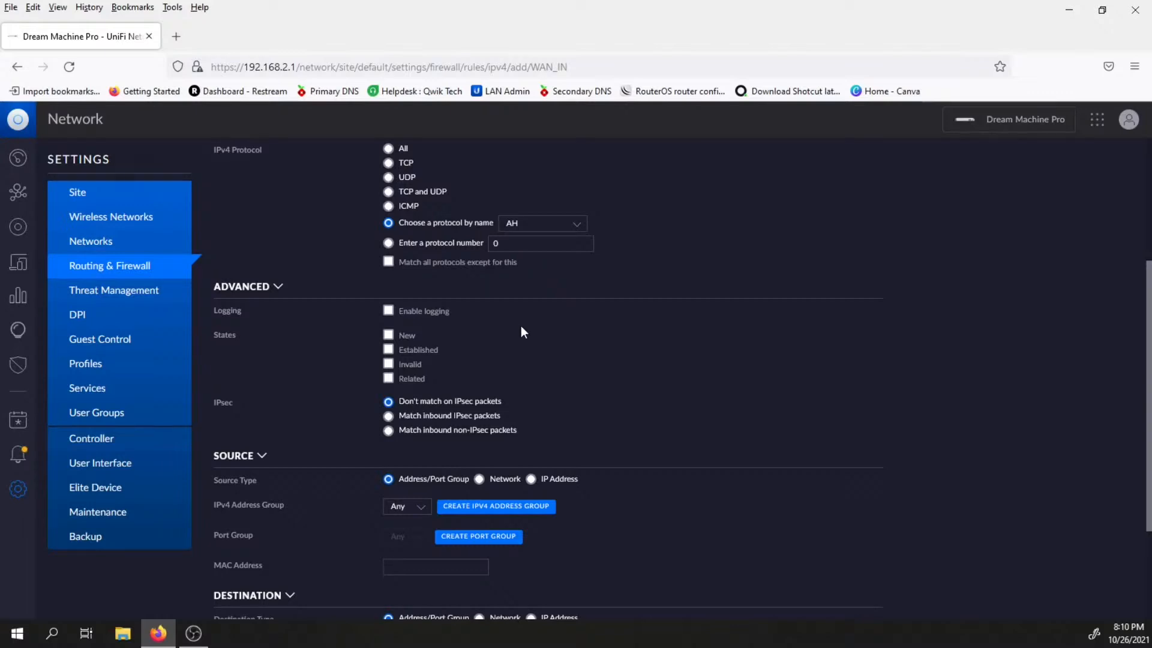
scroll(538, 389, "down", 2)
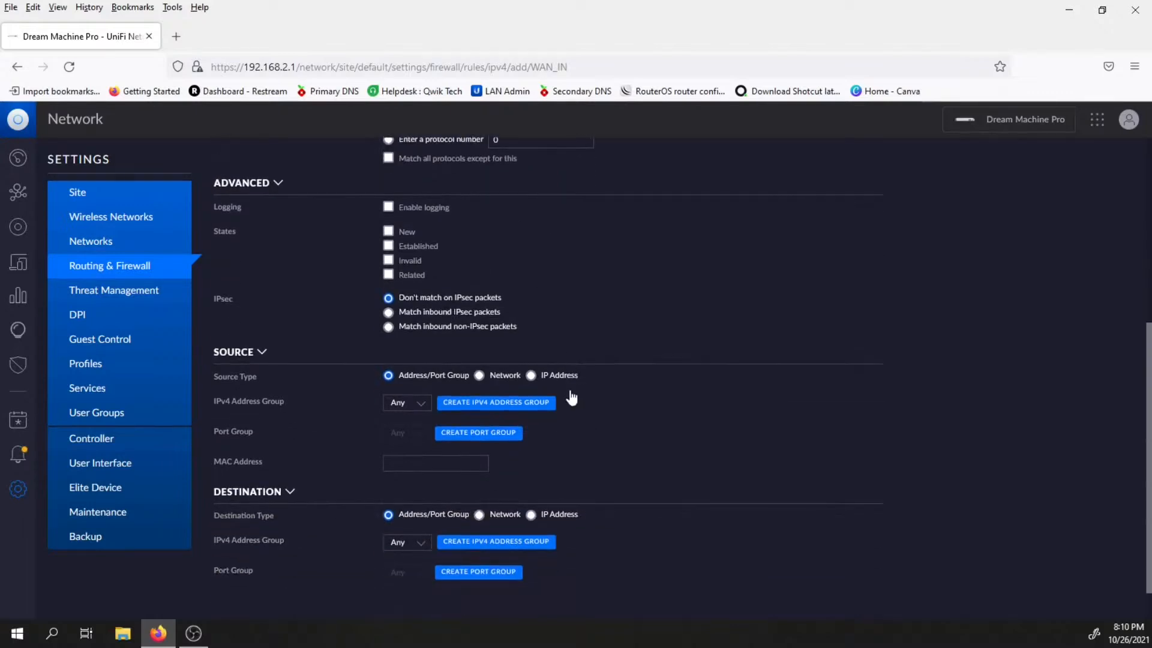
scroll(573, 393, "down", 1)
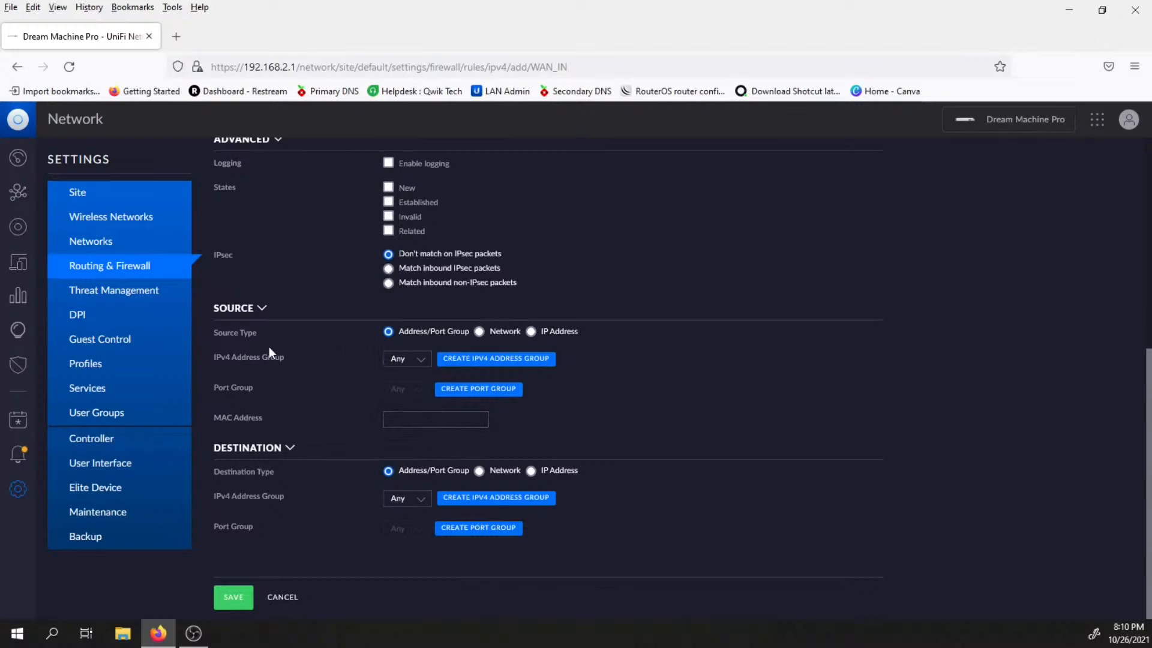
left_click(408, 361)
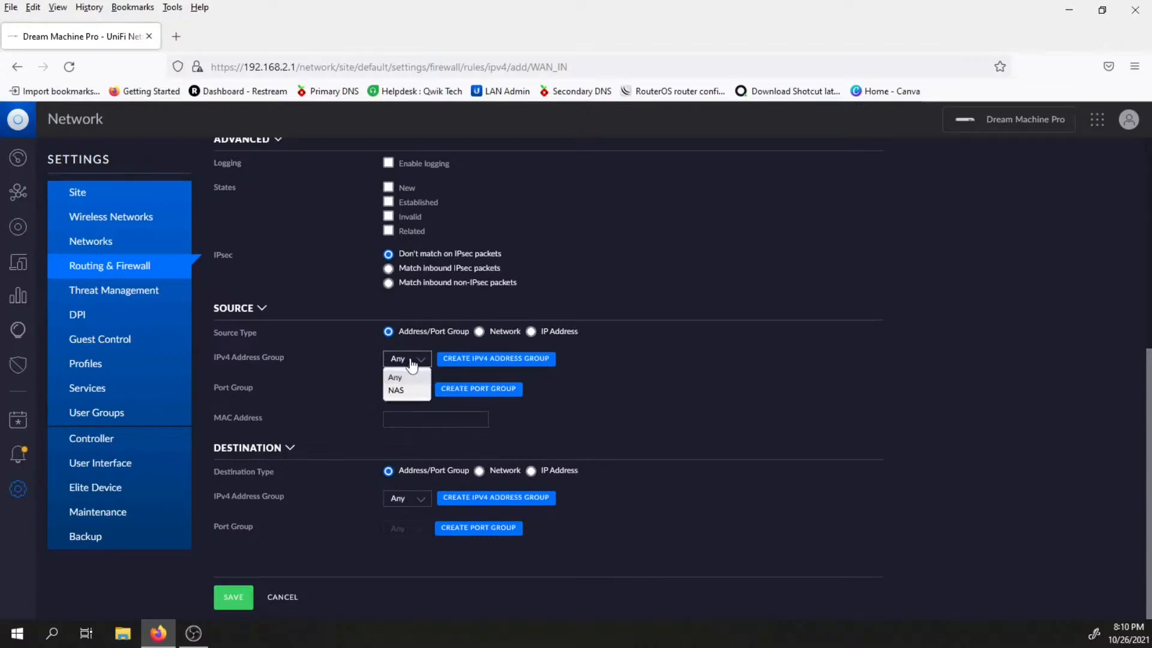
left_click(409, 360)
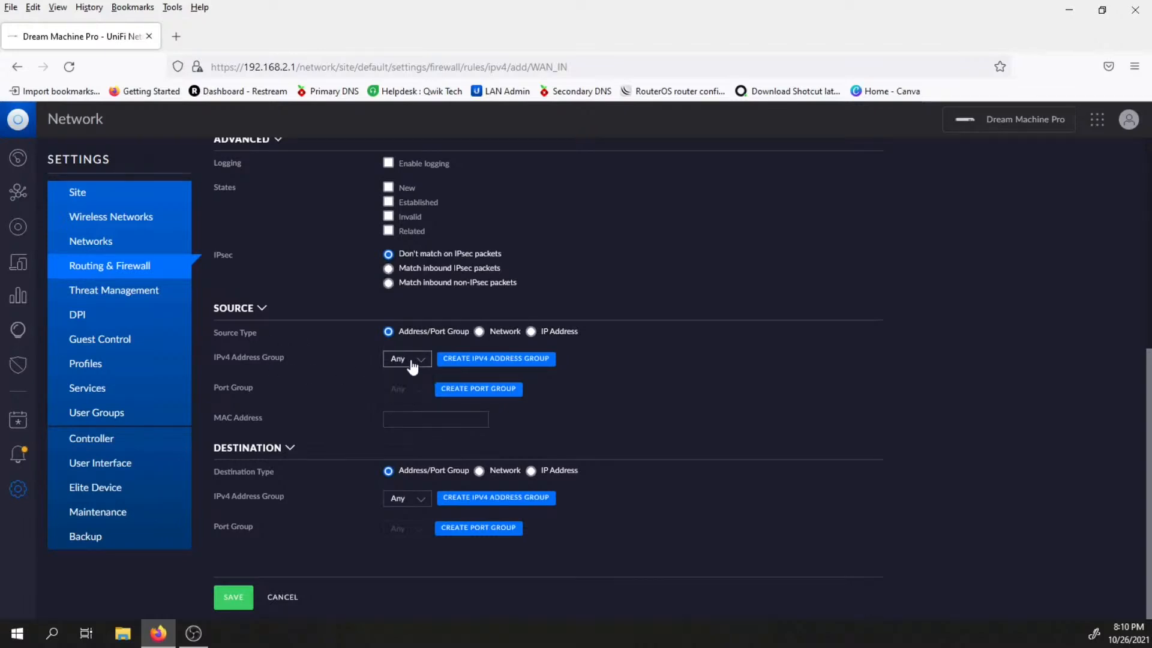
Compare the rule's source types Network and IP Address, returning to Address/Port Group and viewing its IPv4 address group choices
left_click(505, 332)
left_click(438, 391)
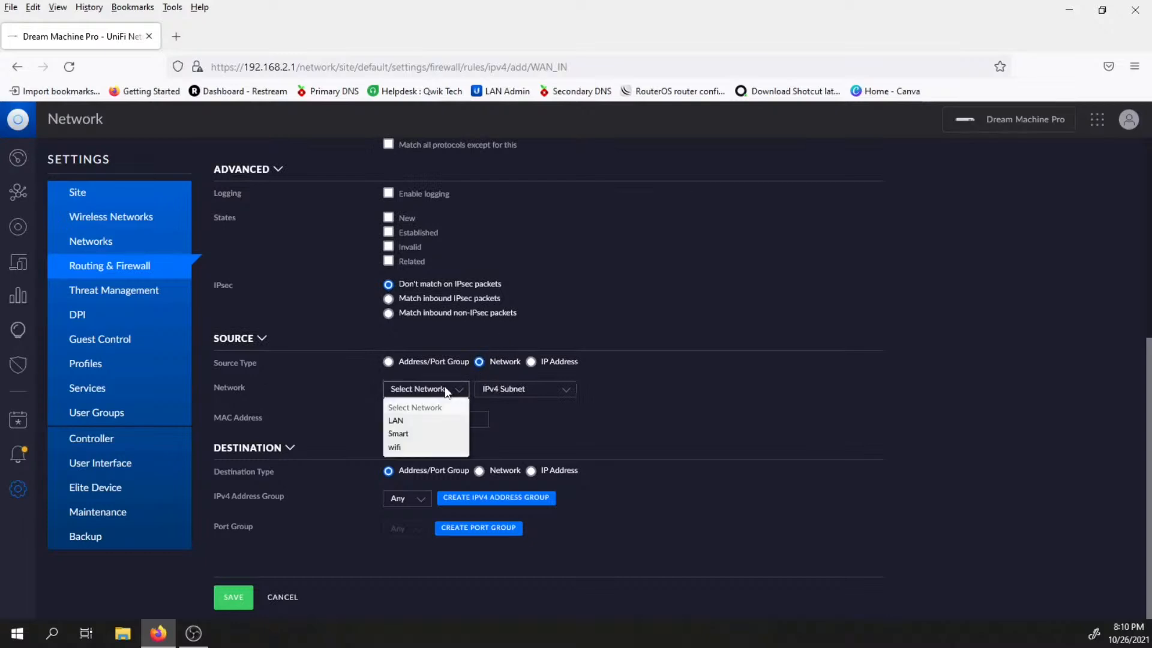
left_click(540, 362)
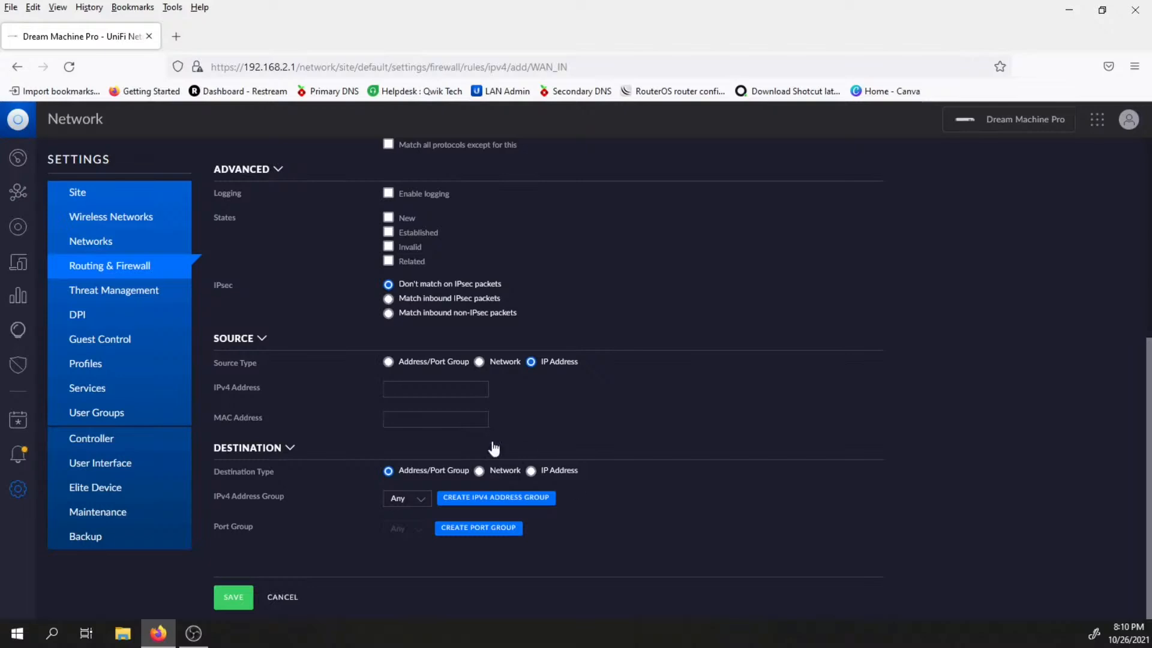
left_click(446, 391)
scroll(445, 410, "up", 1)
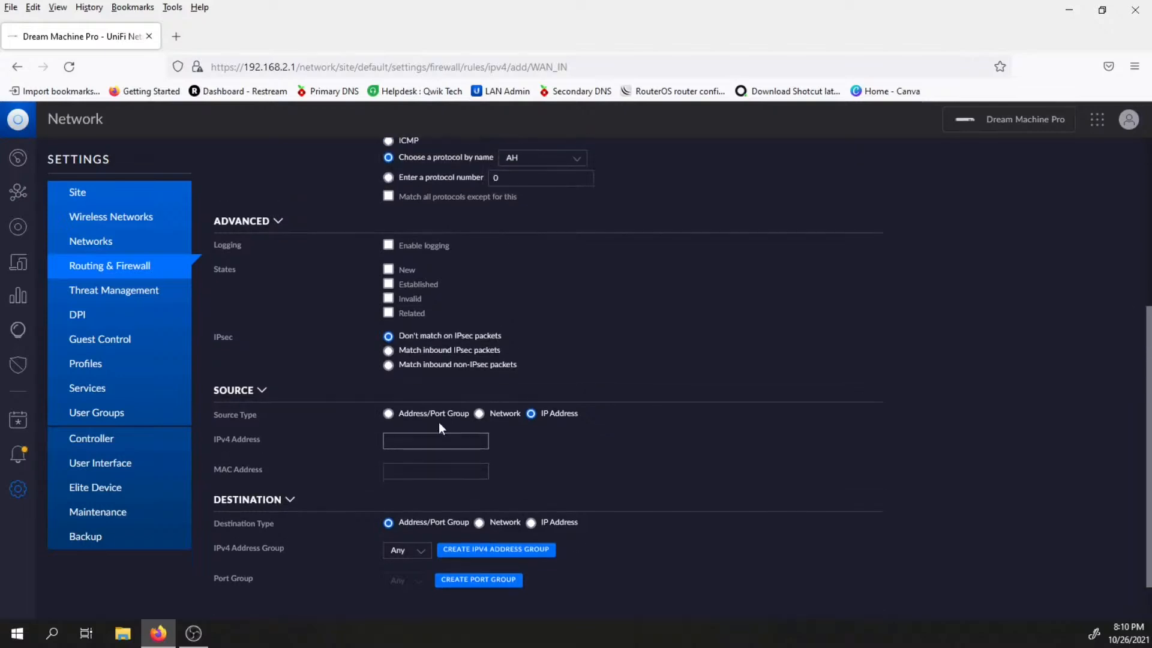
left_click(411, 416)
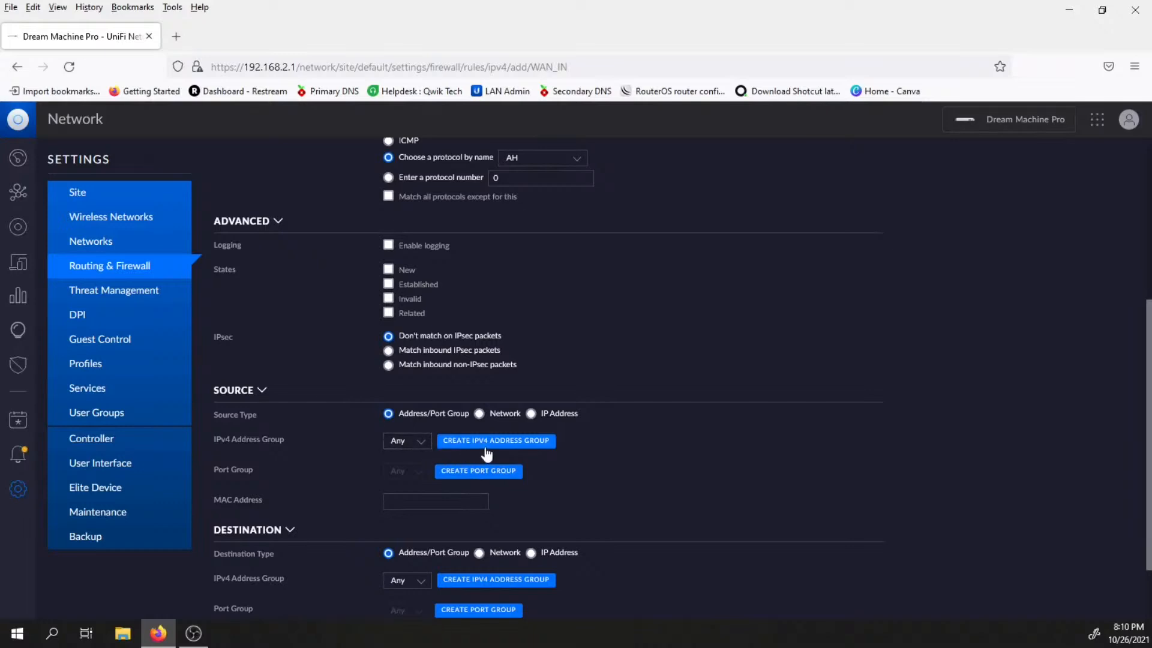
left_click(427, 444)
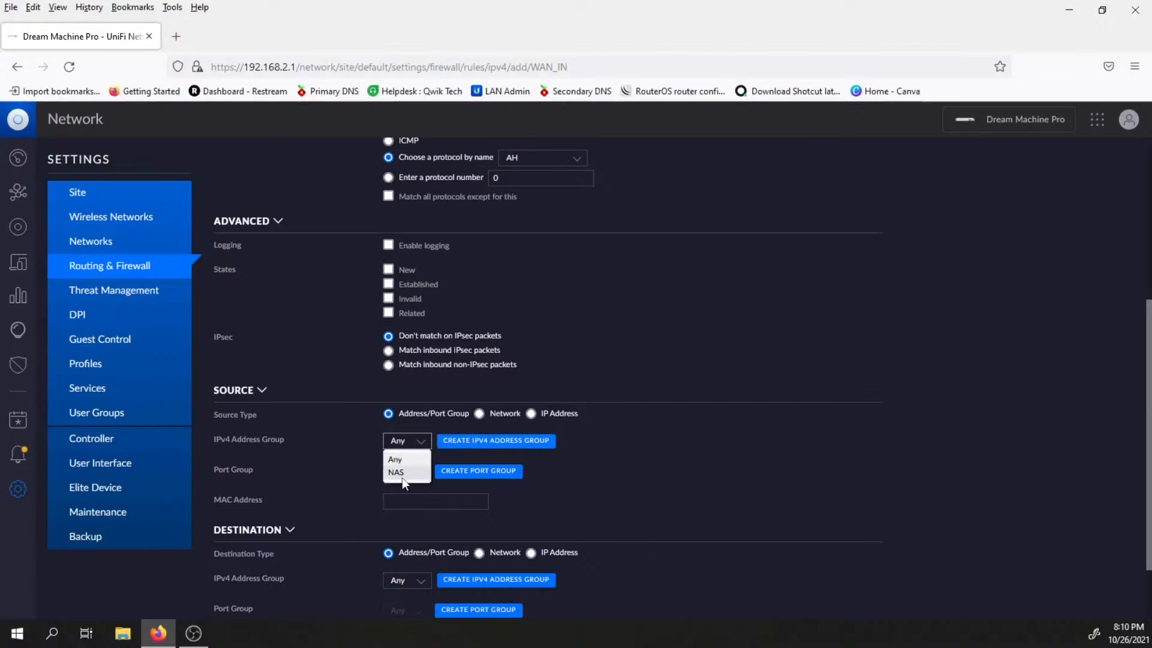
left_click(620, 468)
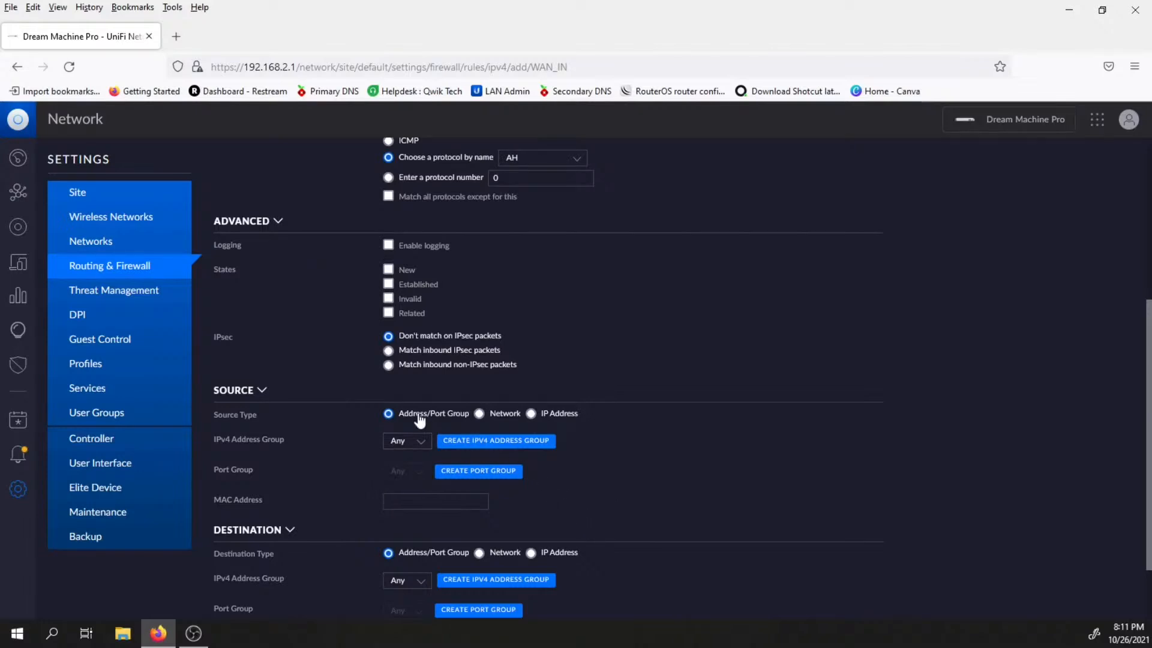
Open the form for a new source port group, show its name and port fields, and cancel it
left_click(498, 473)
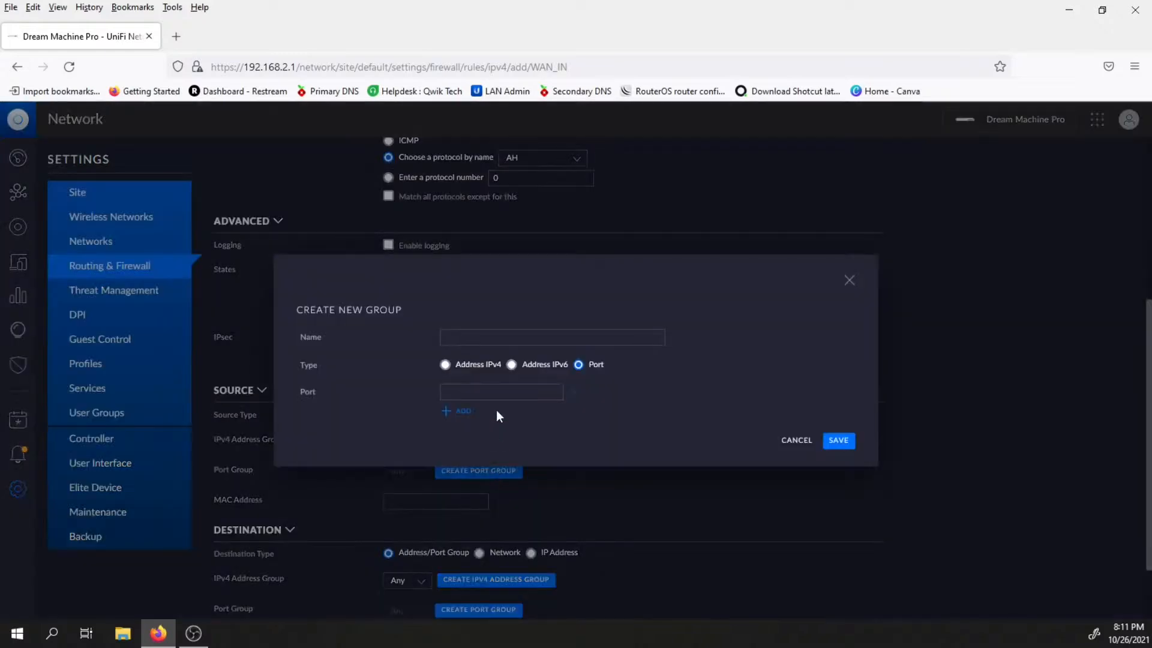
left_click(506, 338)
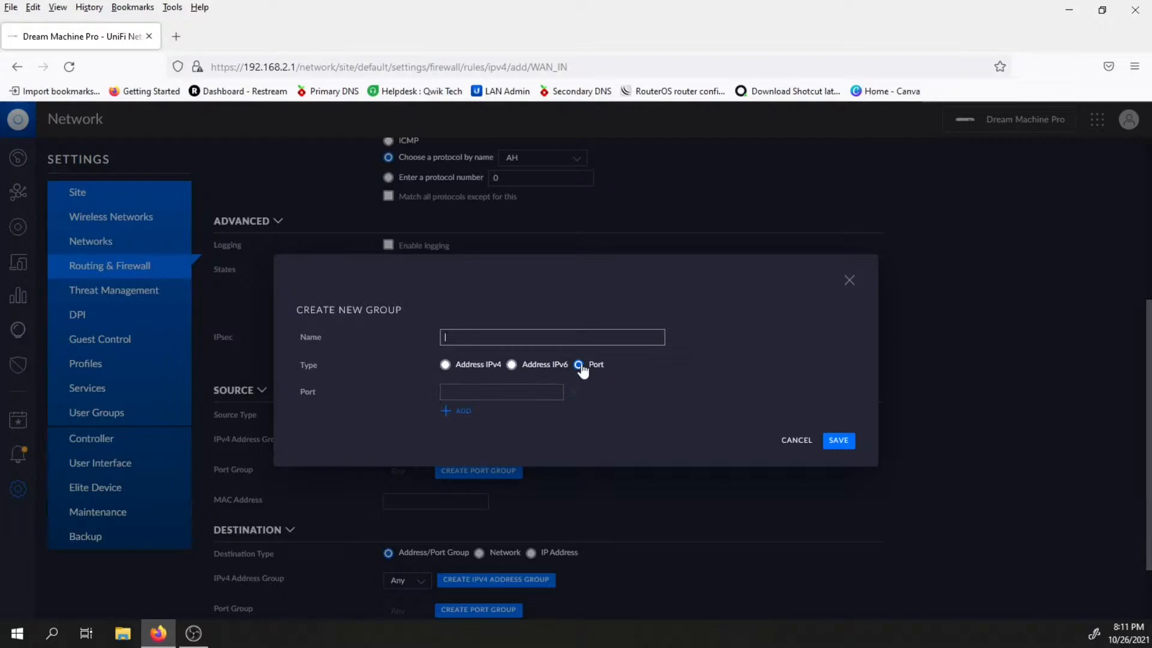
left_click(480, 395)
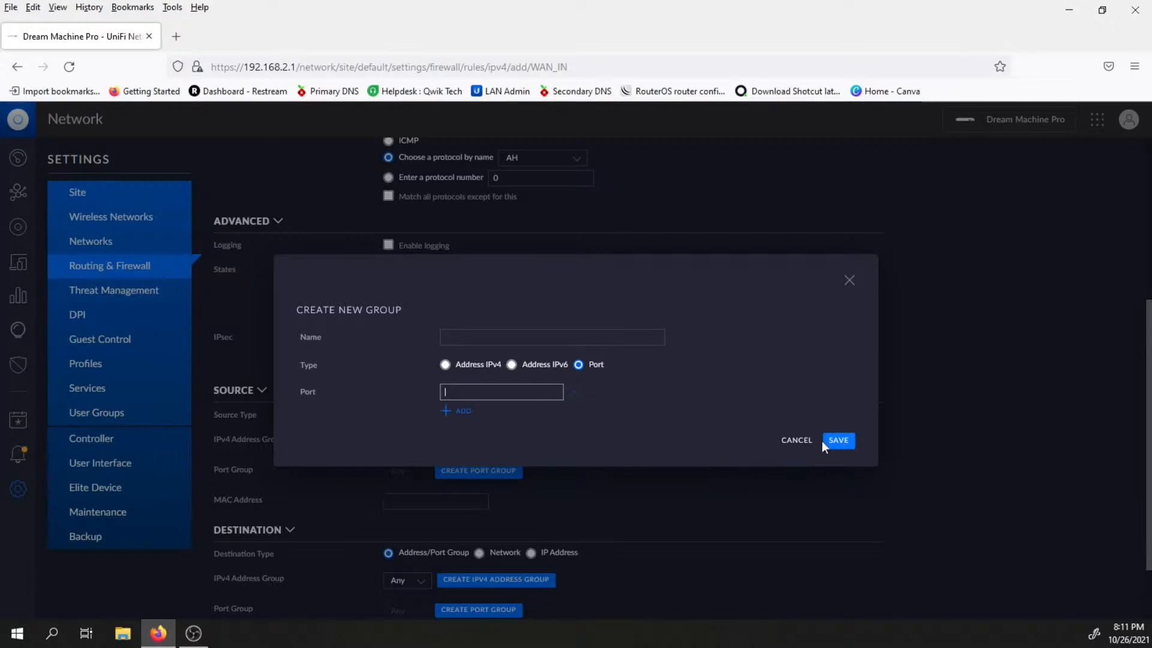
left_click(796, 440)
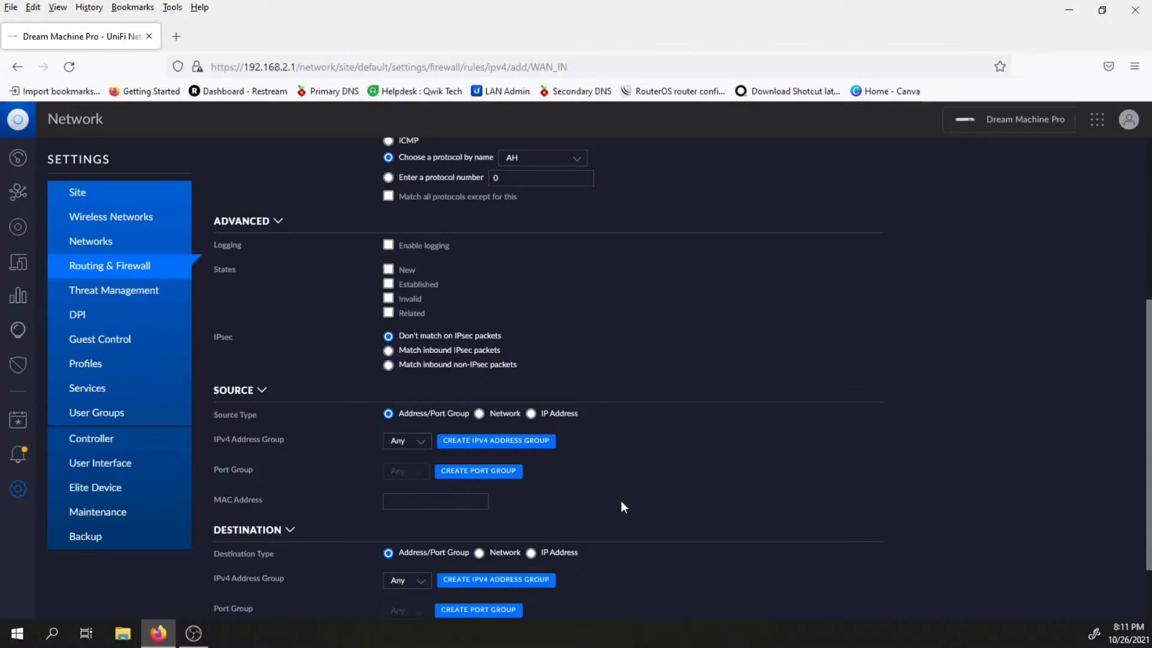
View the IPv4 address groups available for the rule's destination and cancel creating the new WAN IN rule
scroll(621, 503, "down", 2)
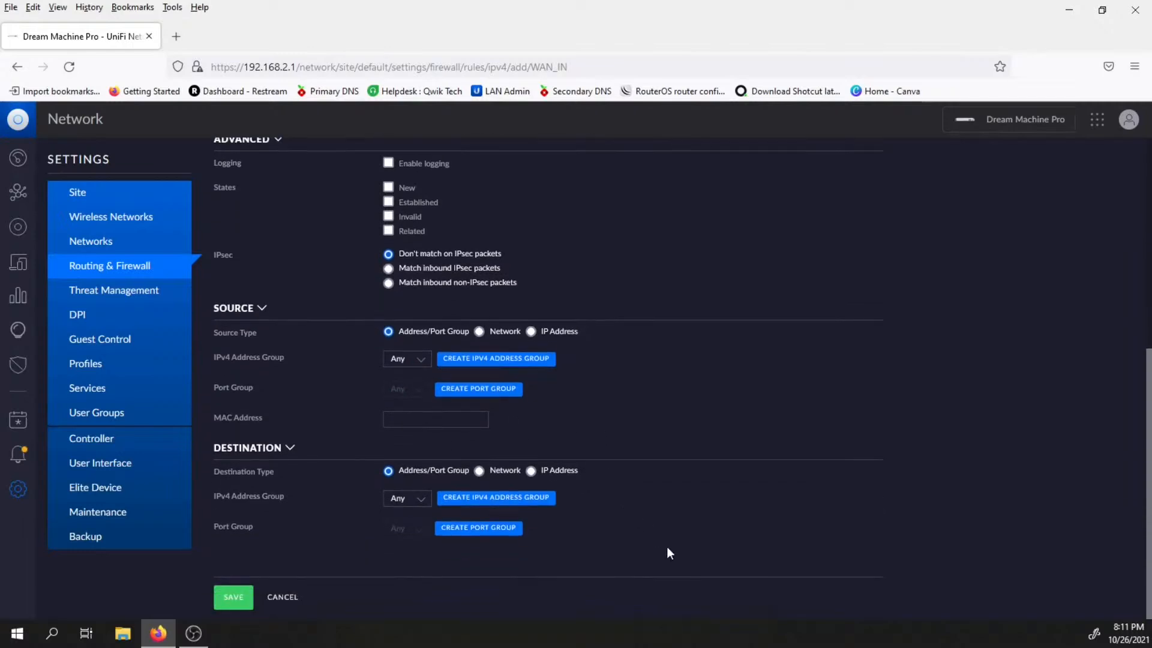
left_click(425, 507)
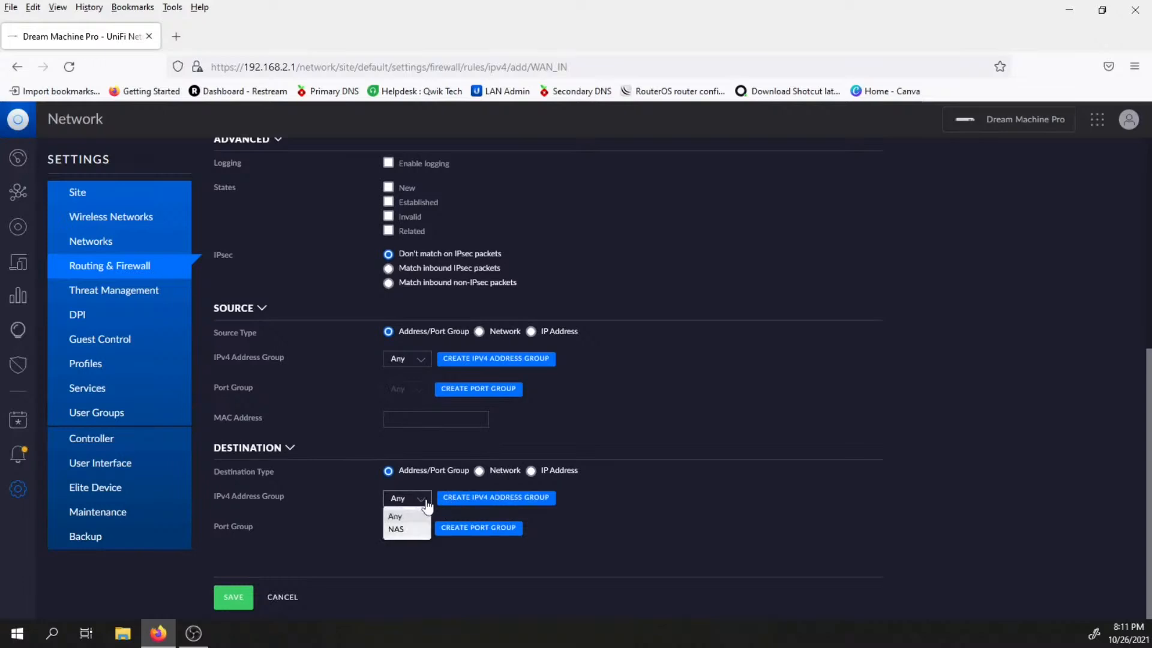
left_click(427, 506)
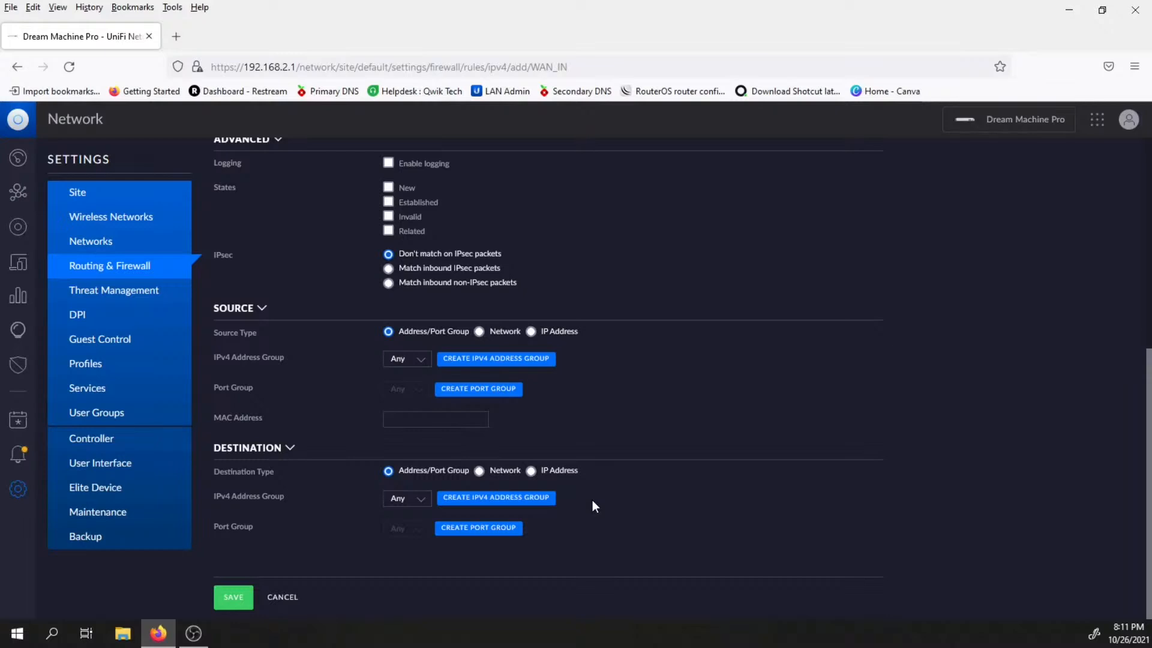
left_click(278, 597)
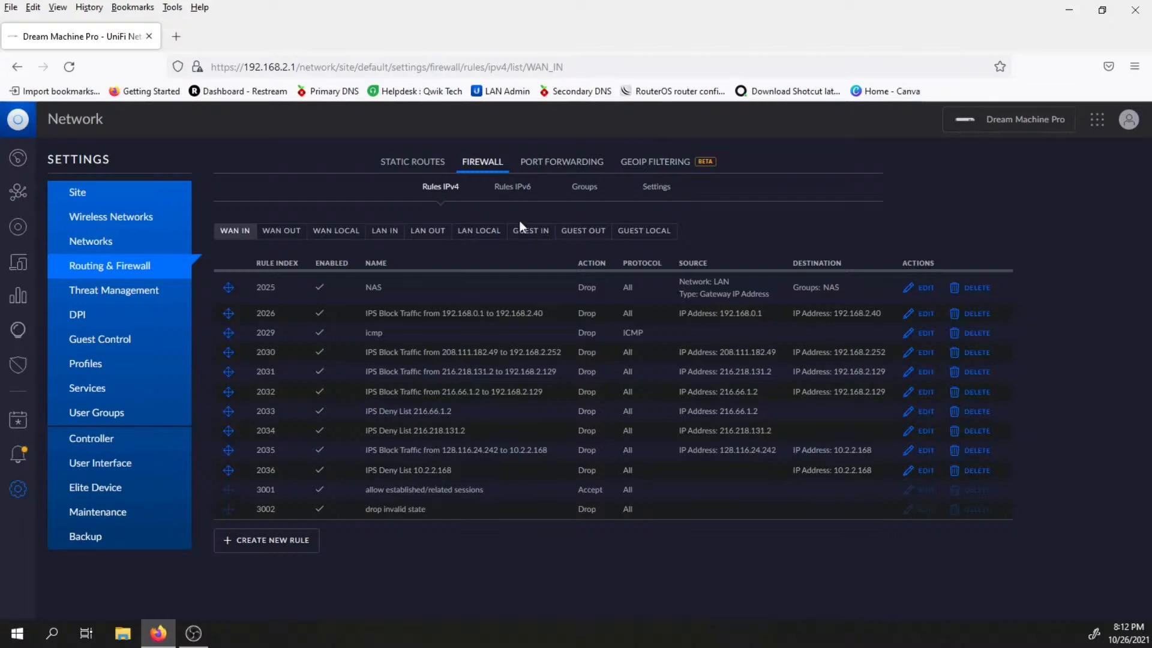
Show the port forwarding rules and open the GeoIP filtering settings
left_click(560, 171)
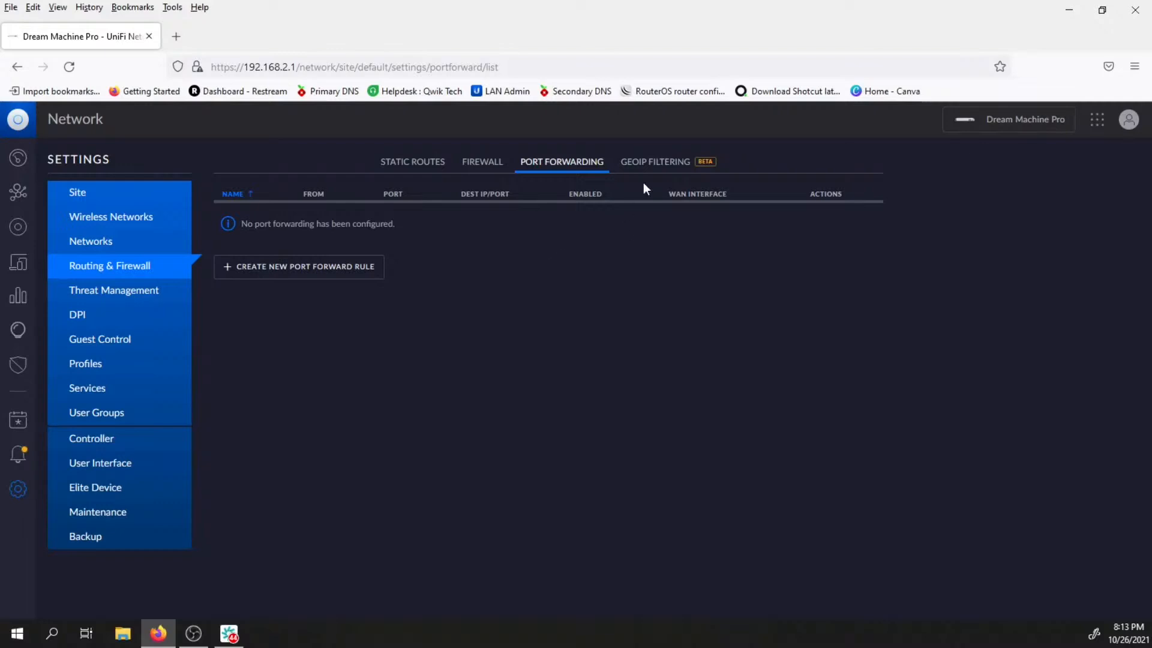
left_click(672, 164)
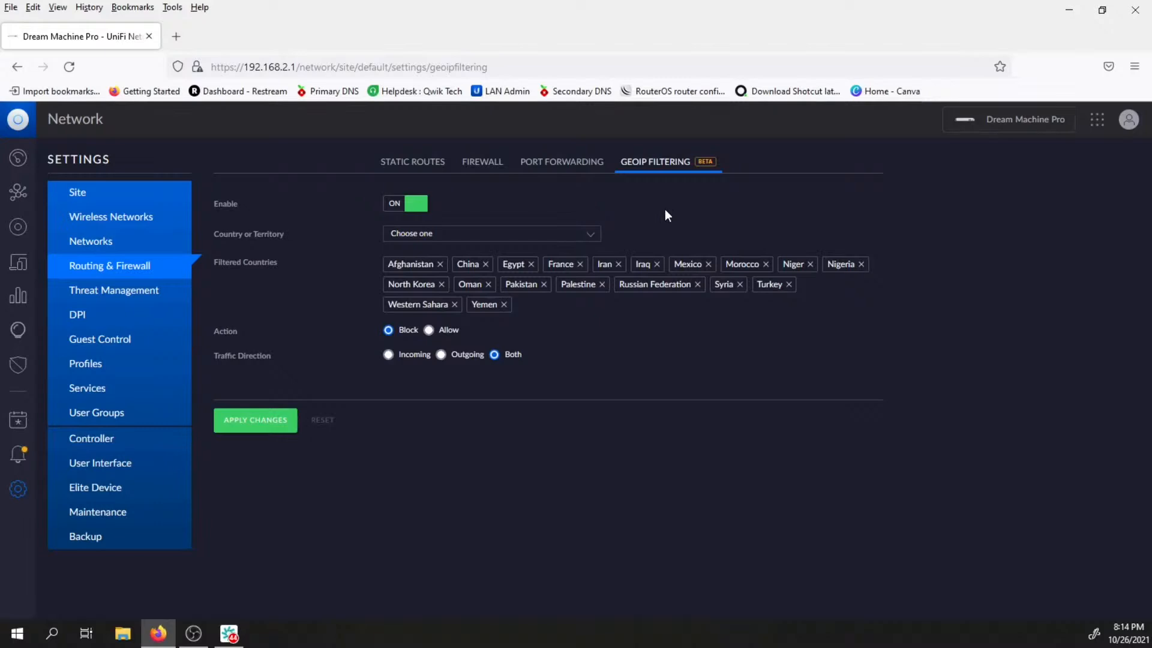
Add Cuba to the filtered countries in GeoIP filtering and apply the changes
left_click(581, 240)
left_click(583, 239)
left_click(473, 240)
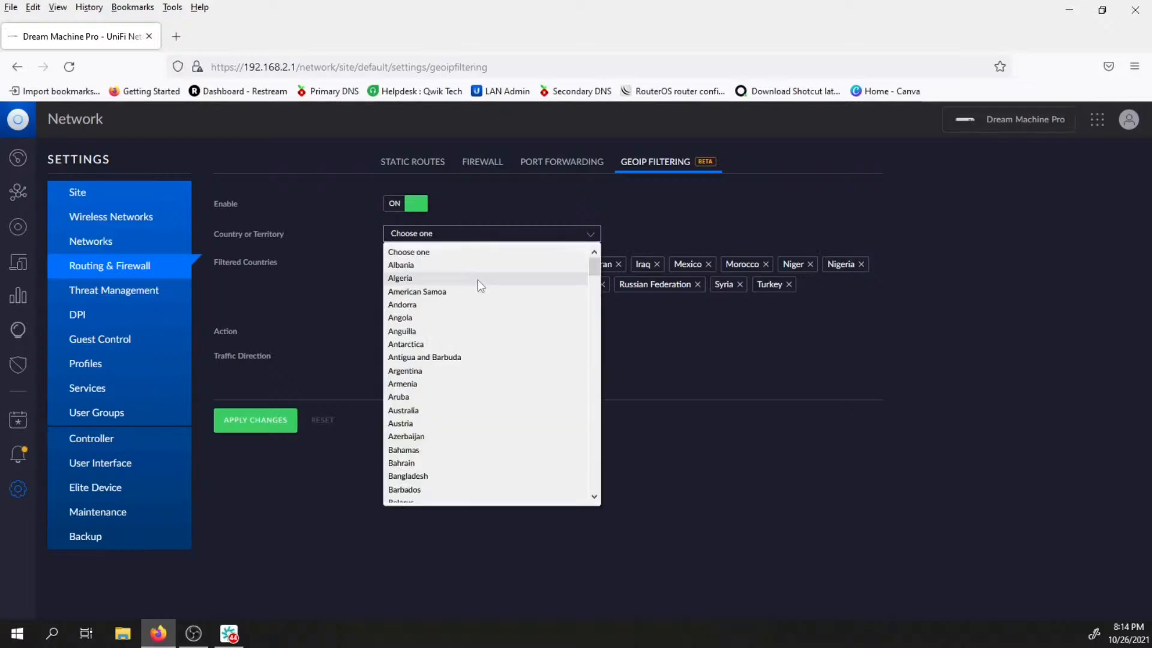
scroll(529, 393, "down", 10)
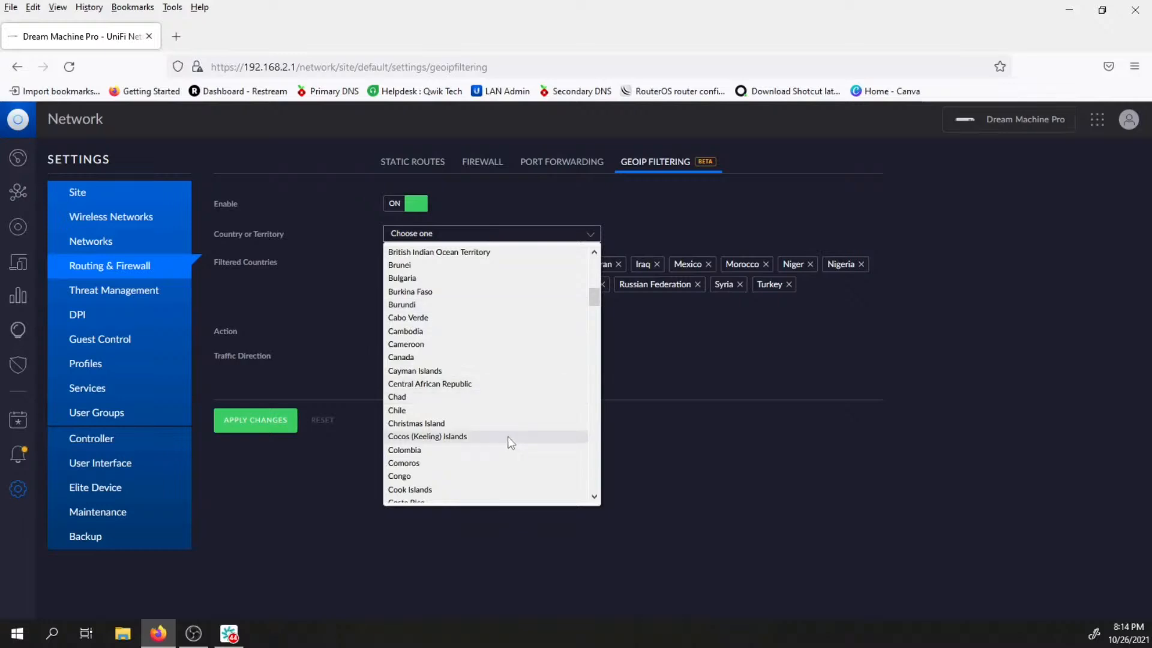
scroll(504, 444, "down", 2)
scroll(503, 441, "down", 2)
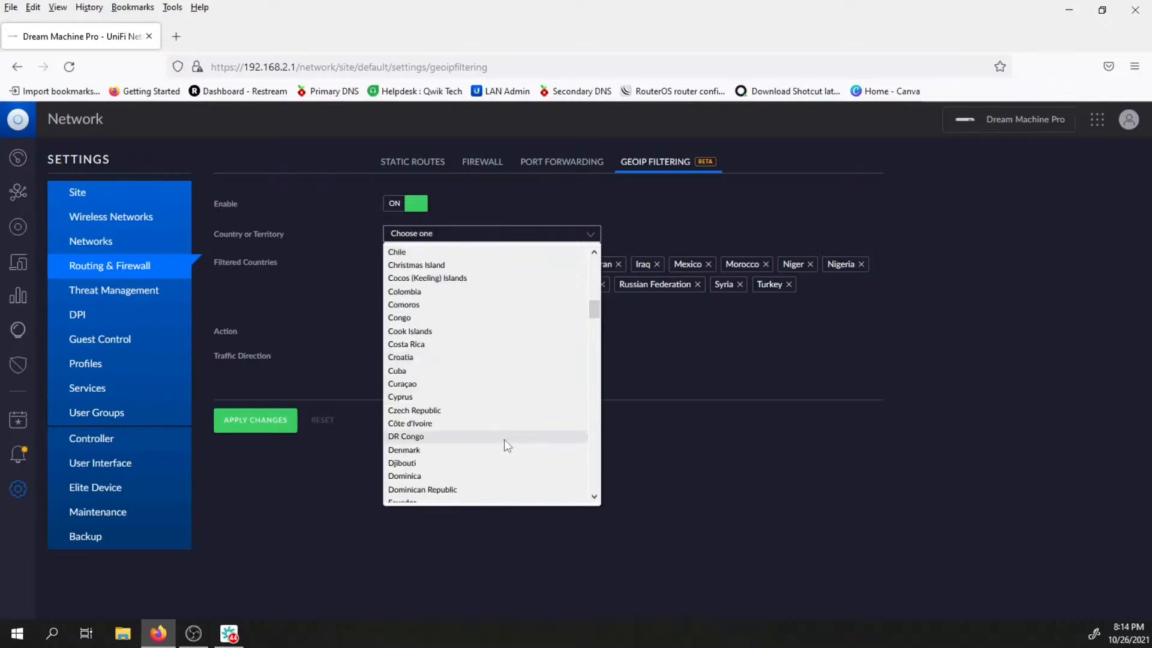
left_click(485, 369)
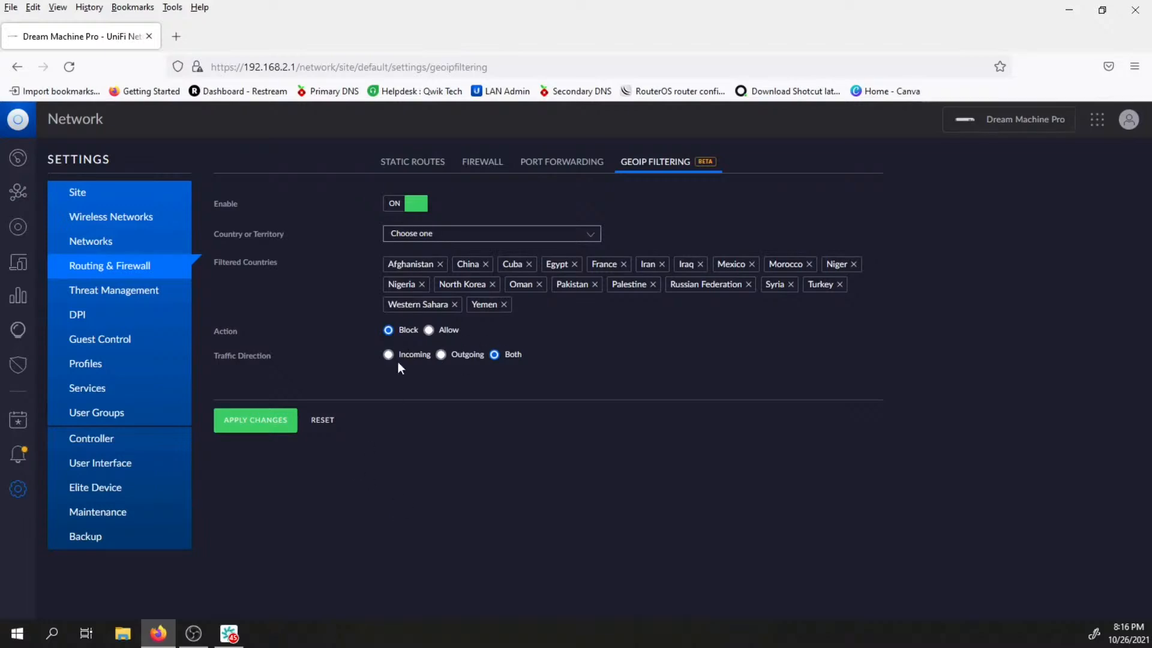
left_click(267, 428)
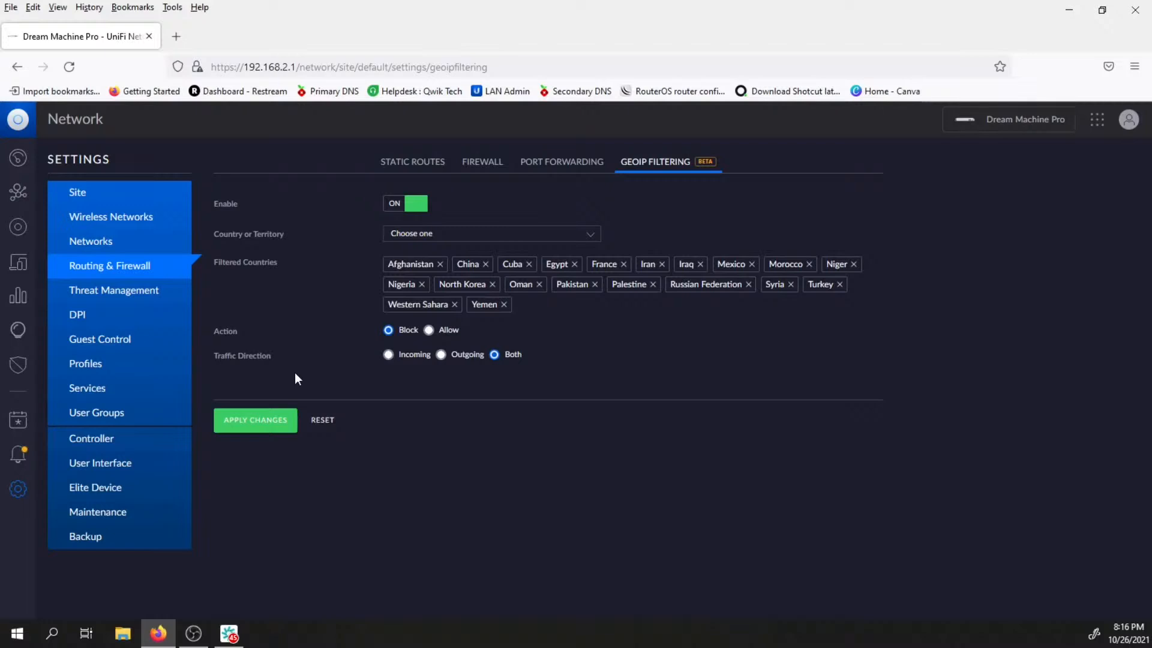
Open the Threat Management settings and review the protection mode, firewall restrictions and threat management categories
left_click(97, 292)
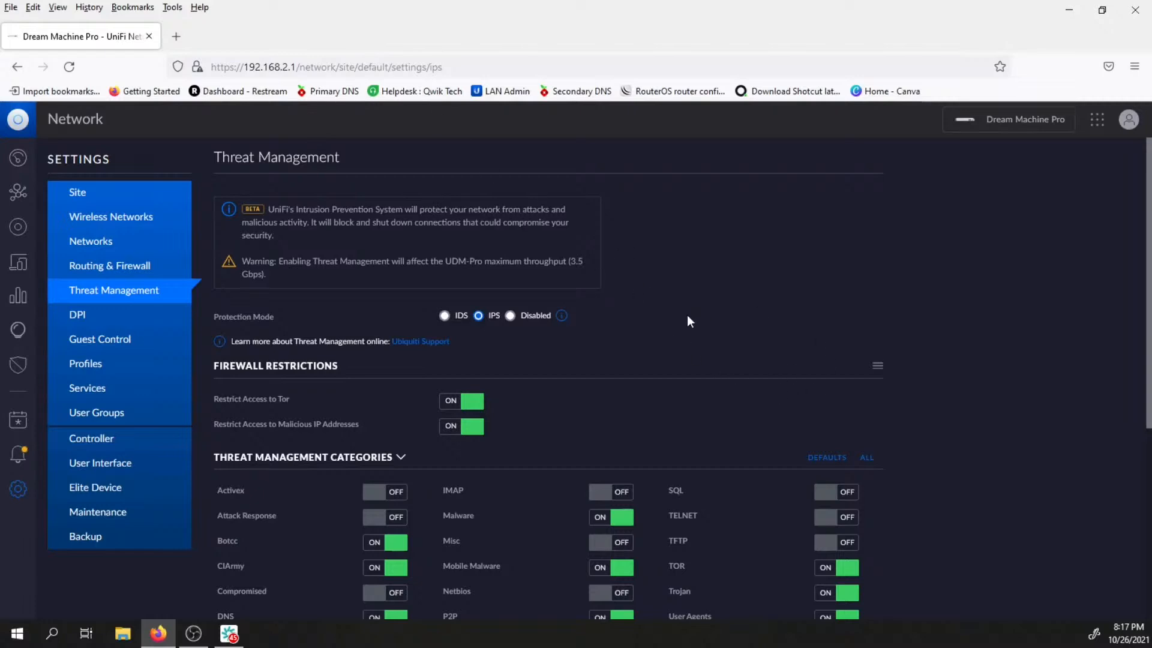
scroll(698, 322, "down", 3)
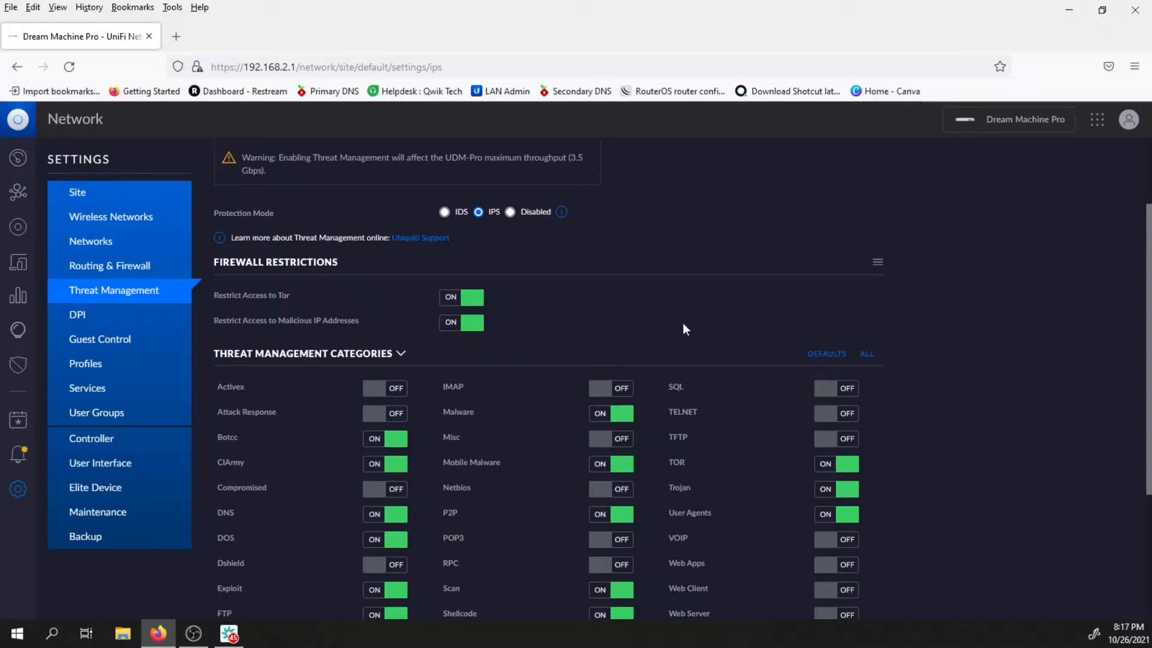
scroll(727, 312, "down", 3)
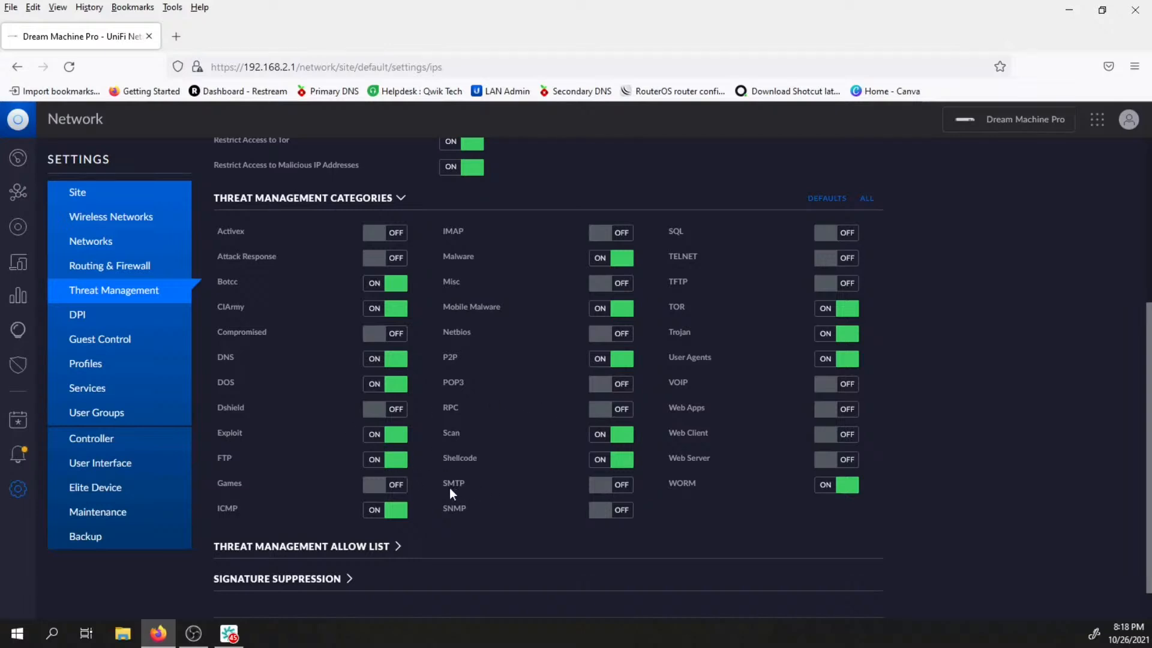
scroll(451, 489, "down", 1)
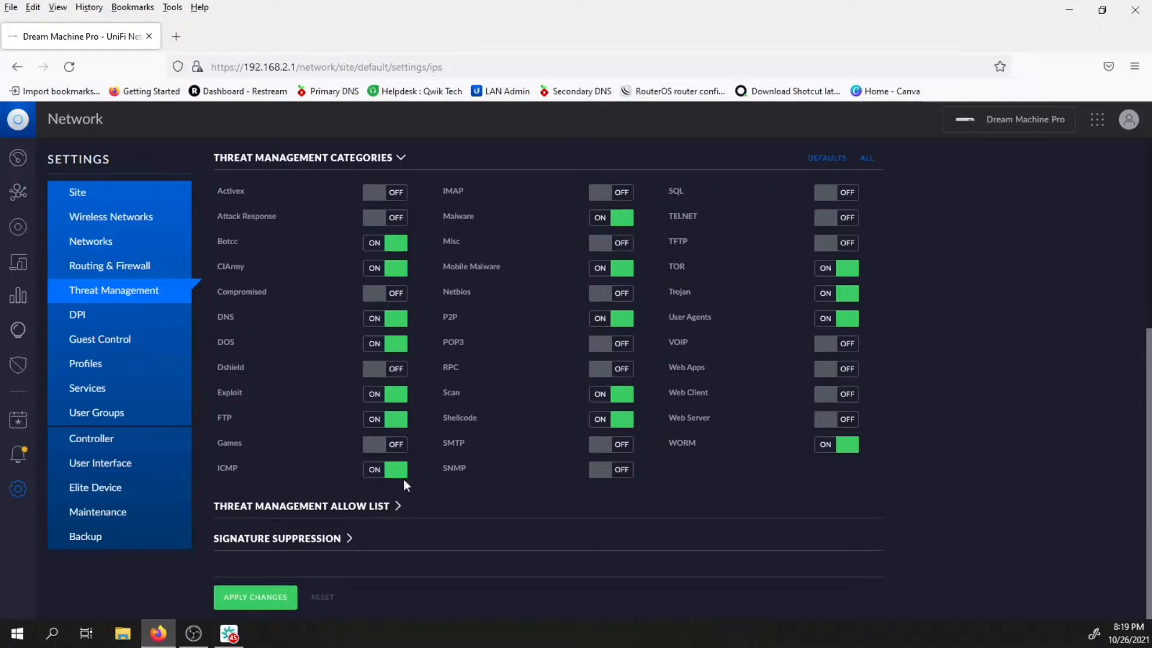
Expand the threat management allow list and signature suppression, and examine the suppressed signatures and recent threat alerts
left_click(373, 507)
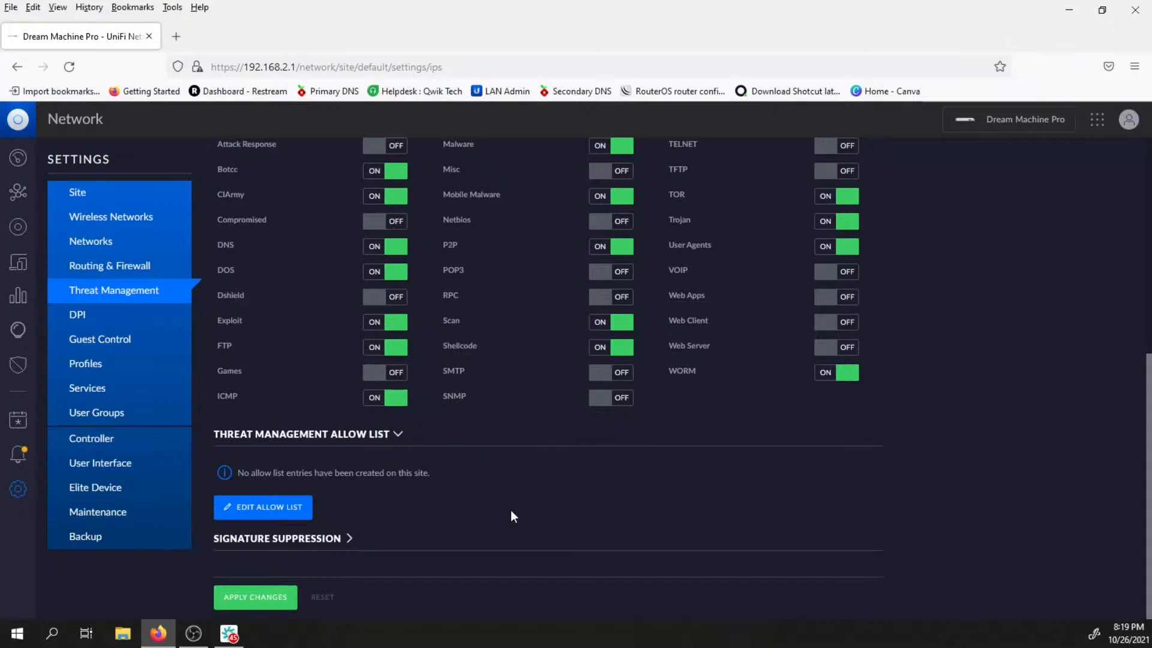
left_click(311, 539)
scroll(540, 510, "down", 3)
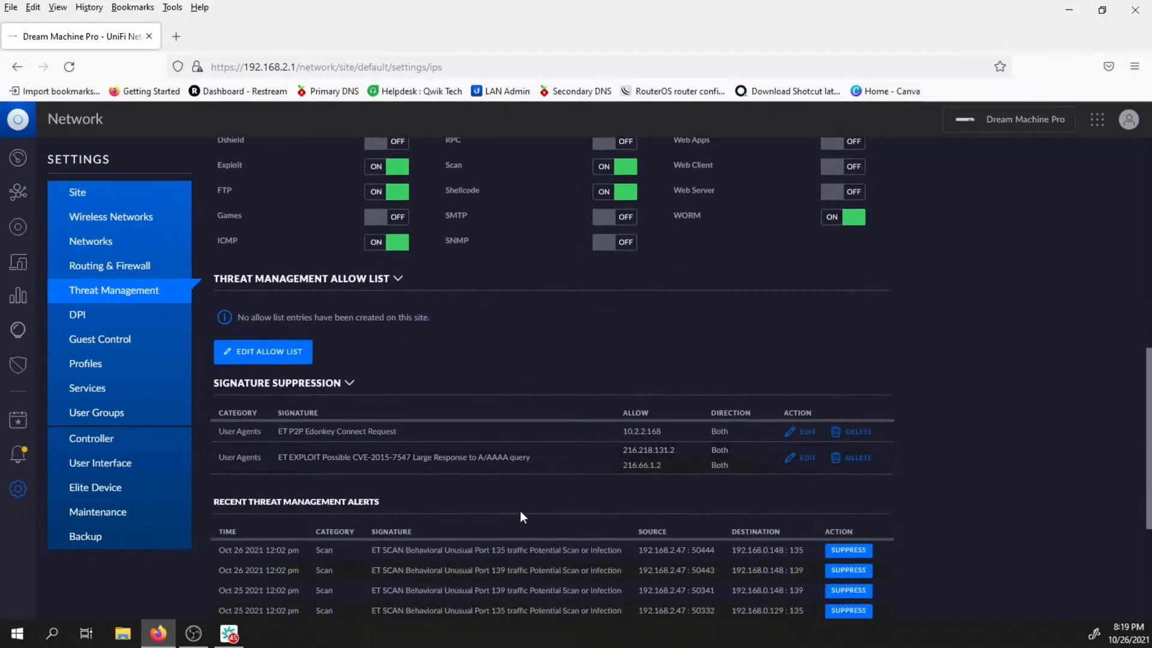
scroll(520, 512, "down", 2)
scroll(433, 478, "down", 2)
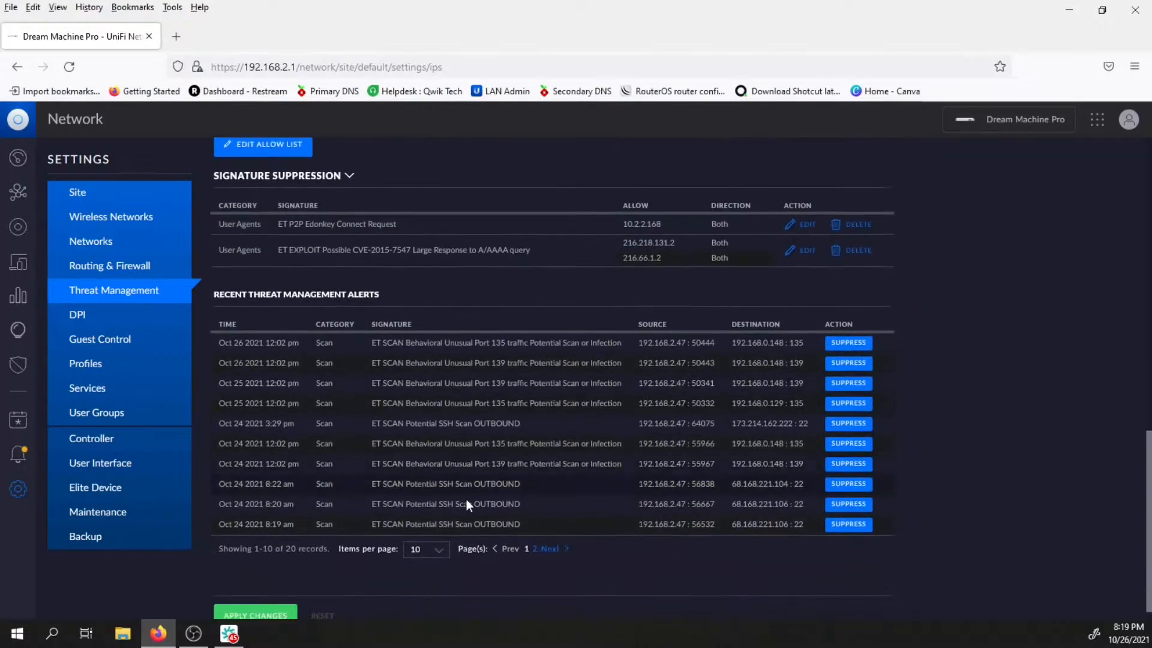
scroll(463, 459, "up", 1)
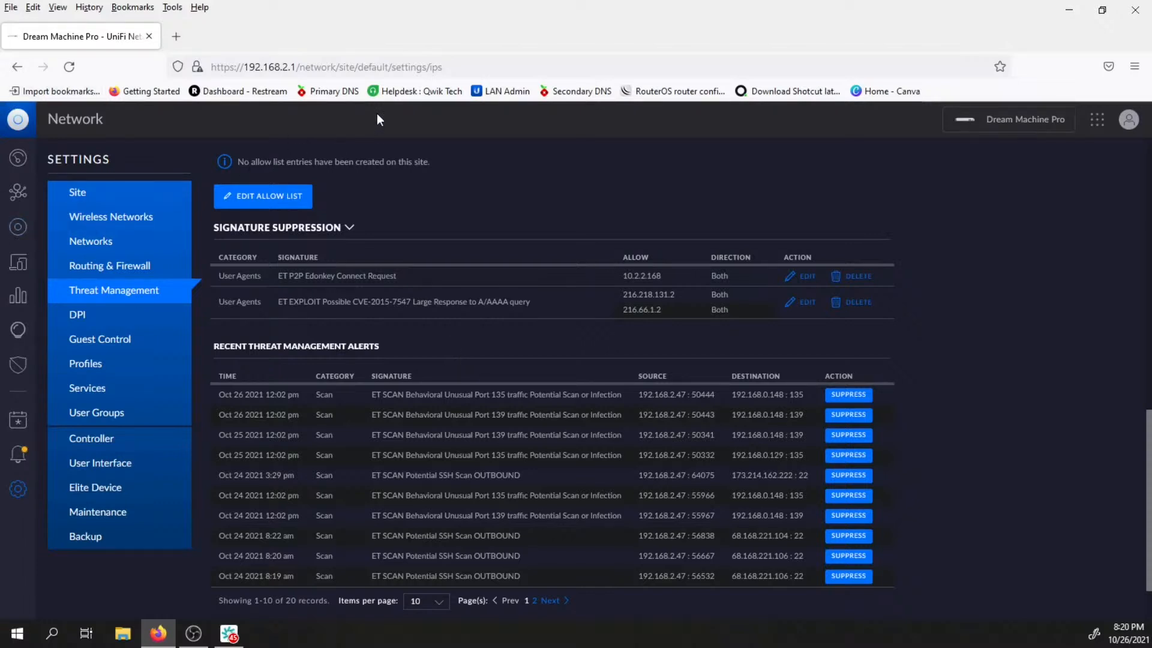
Launch Norton 360 to view the My Norton overview of protection features, and close its window again
left_click(18, 637)
scroll(160, 432, "down", 3)
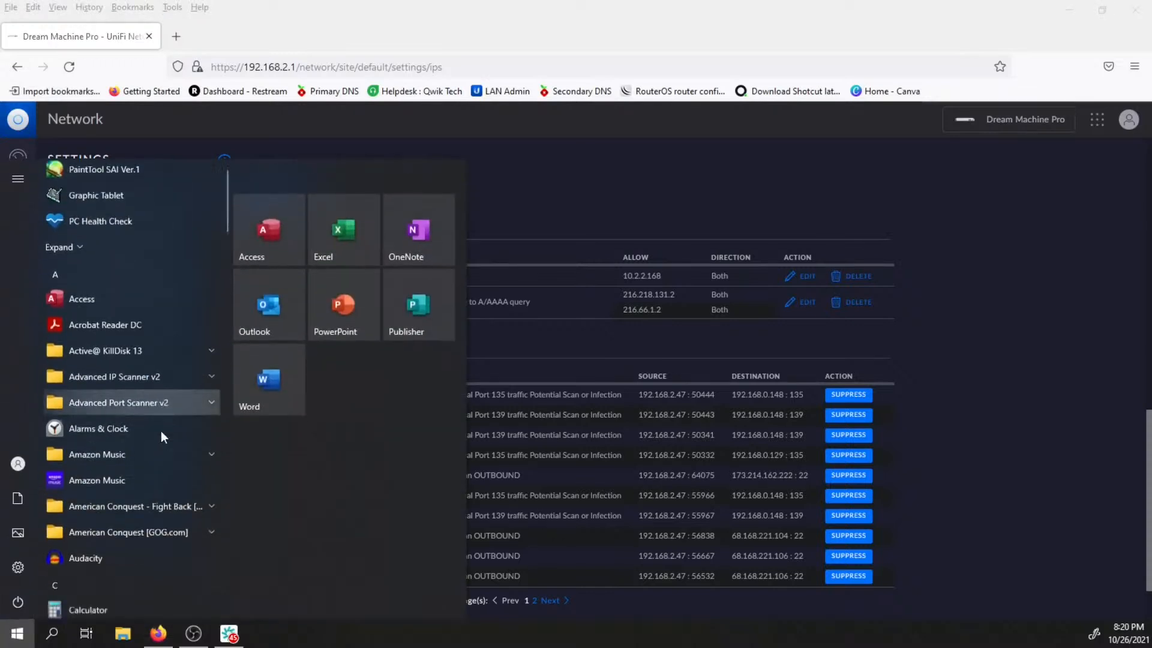
scroll(160, 444, "down", 10)
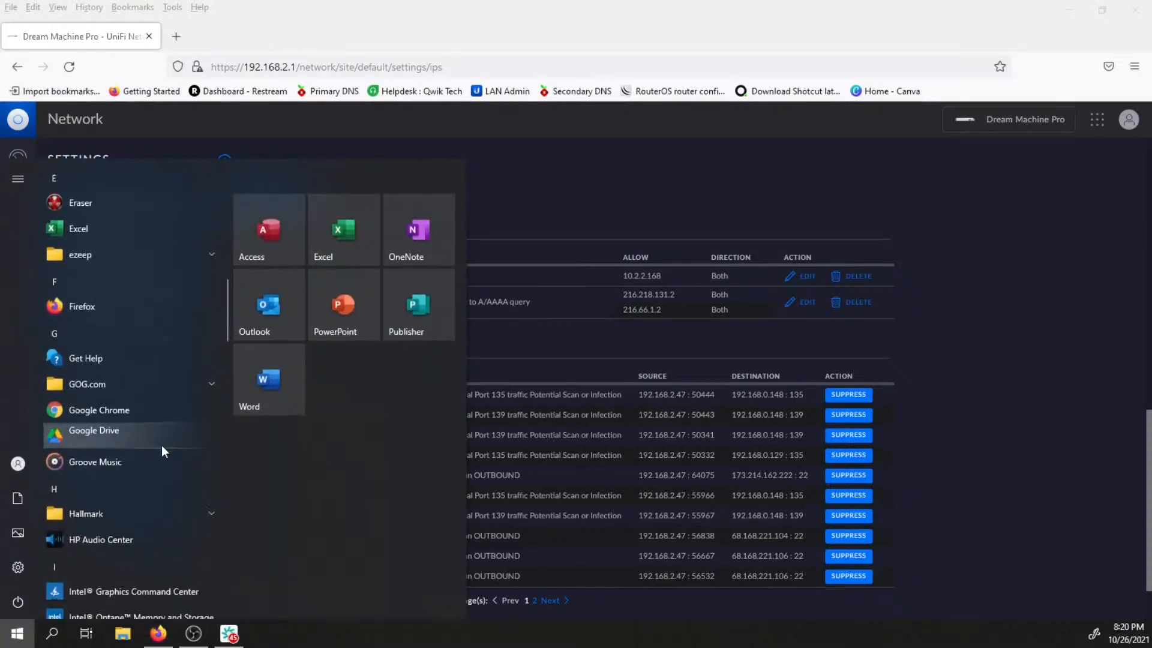
scroll(161, 445, "down", 7)
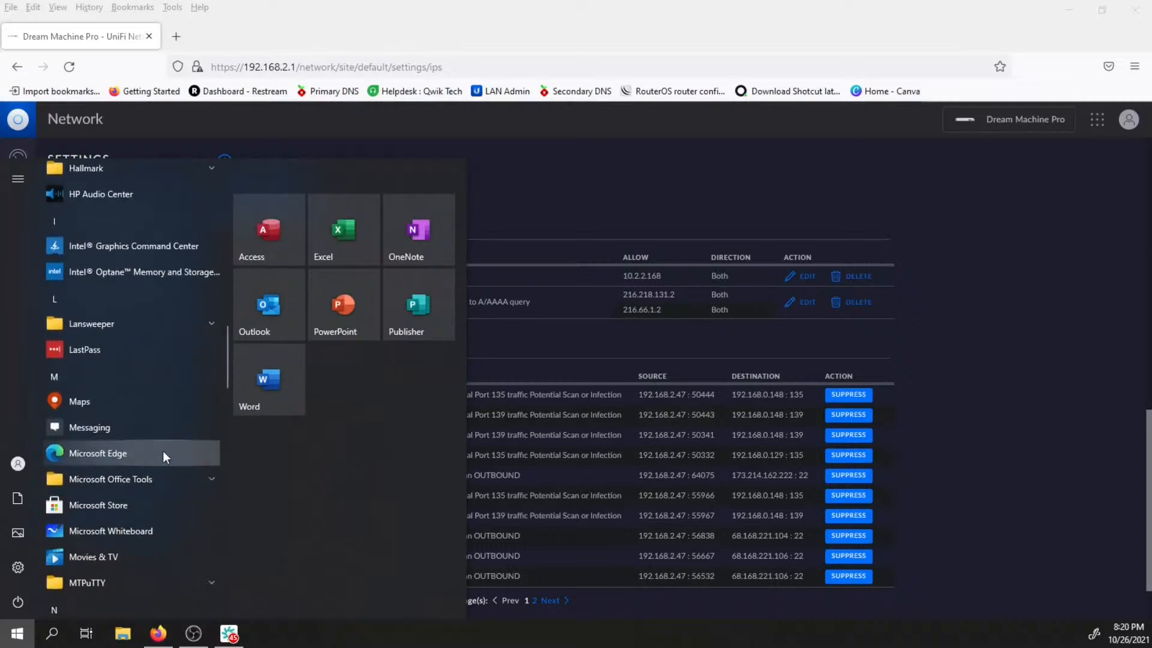
scroll(157, 489, "down", 3)
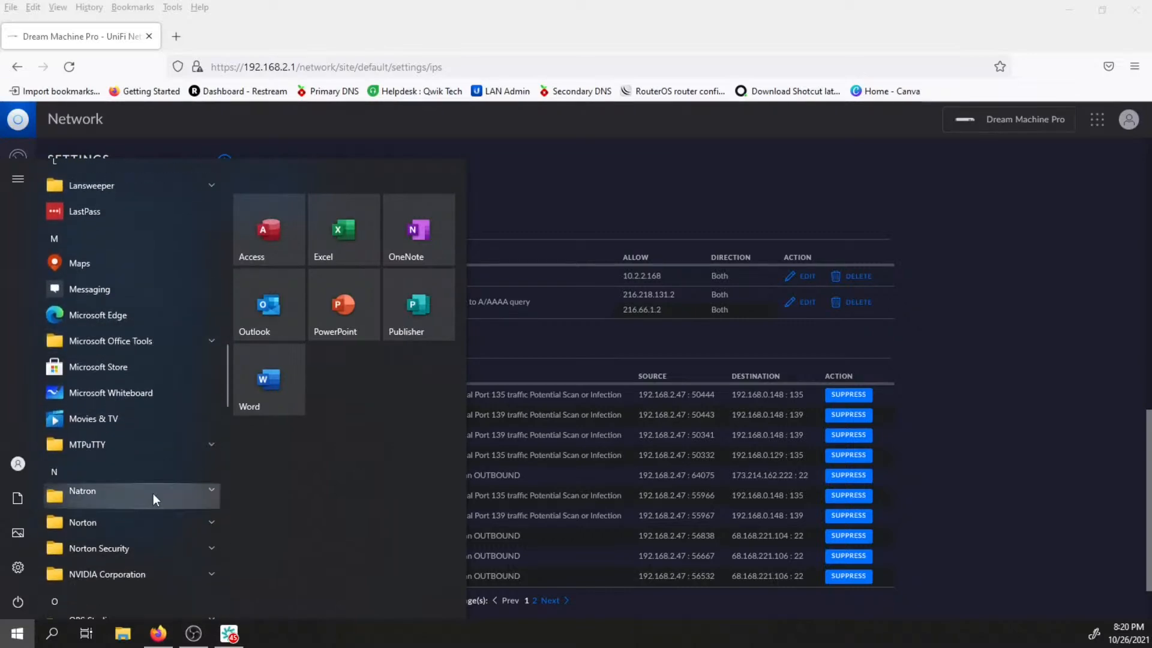
left_click(140, 542)
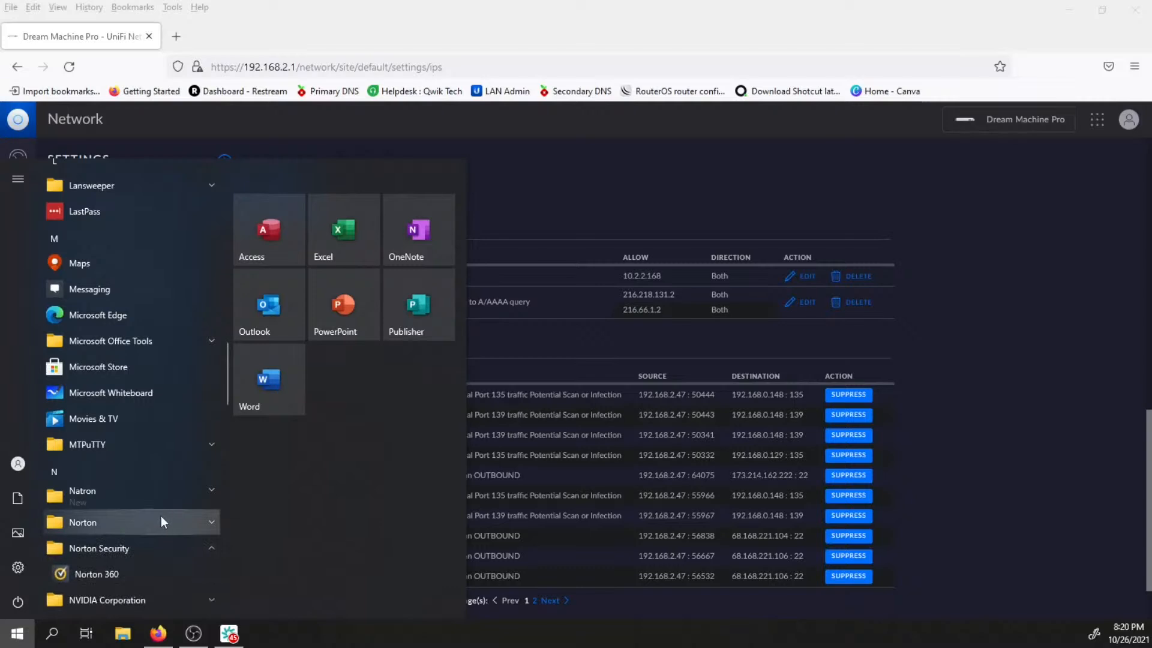
scroll(157, 517, "down", 1)
left_click(153, 510)
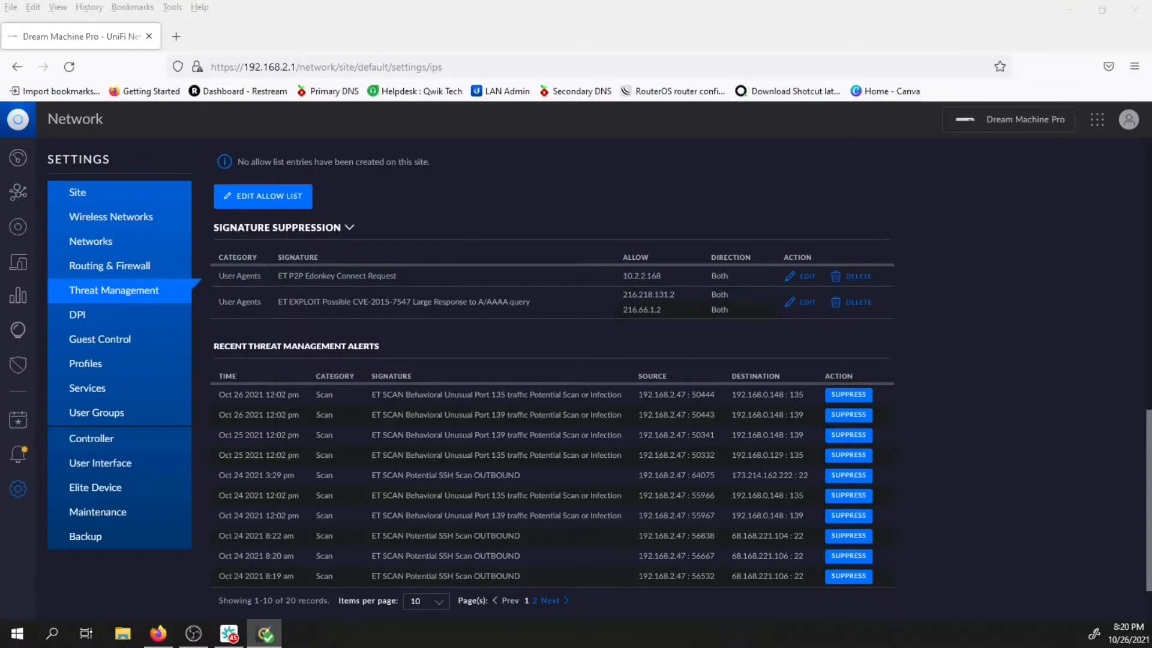
left_click_drag(1151, 66, 390, 34)
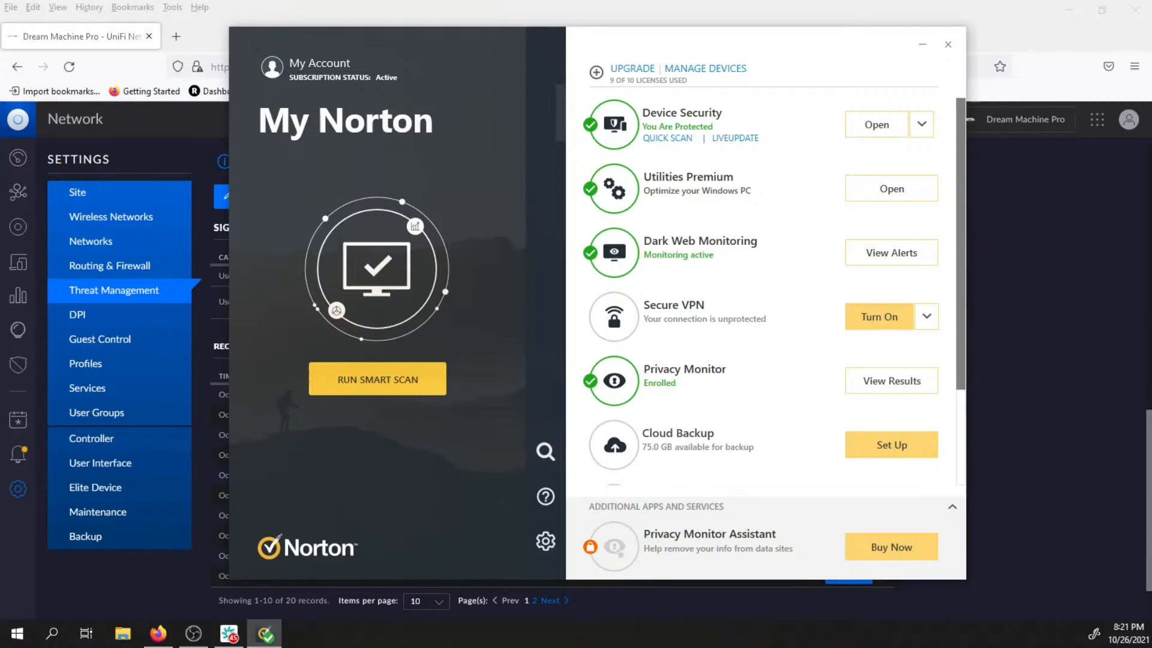
left_click(948, 45)
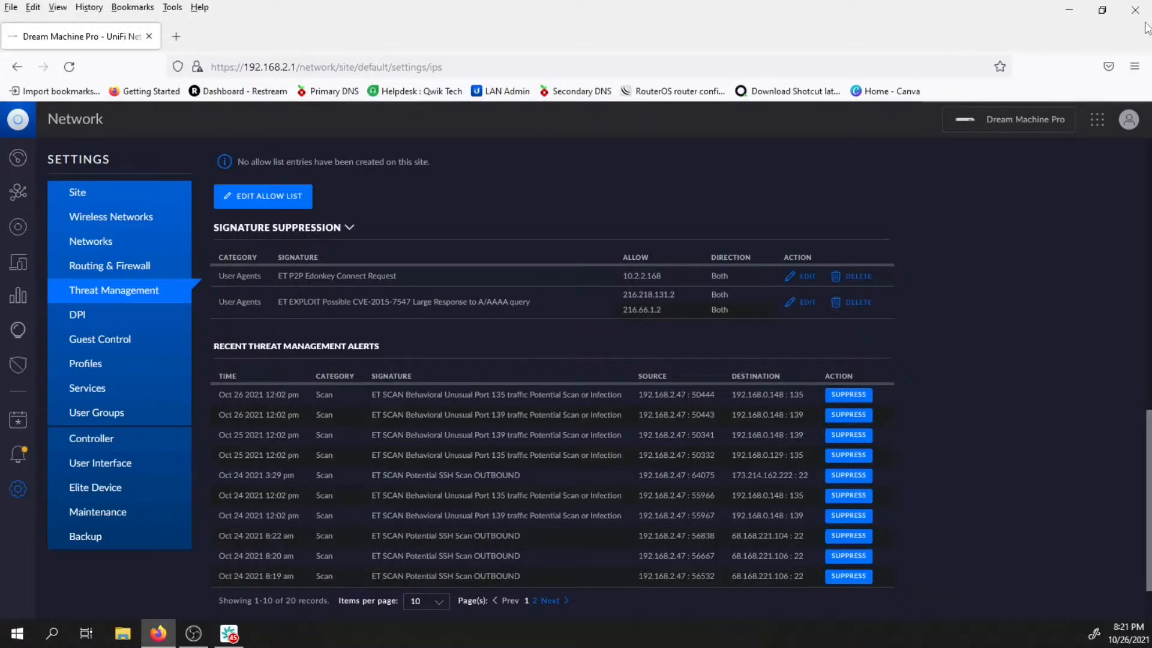